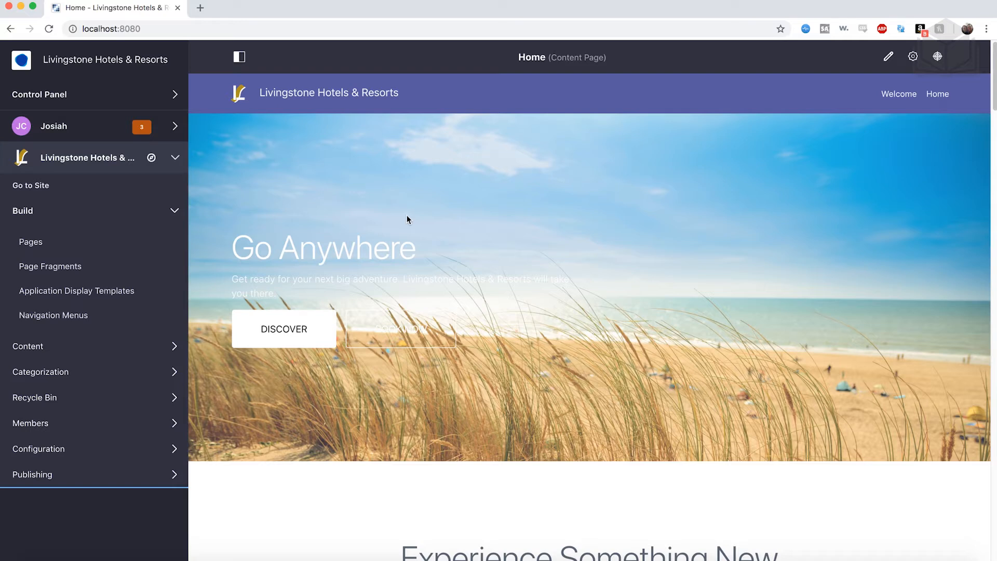
# Rename the Welcome widget page to "News & Specials" in the site's page configuration and save it.
pyautogui.click(31, 242)
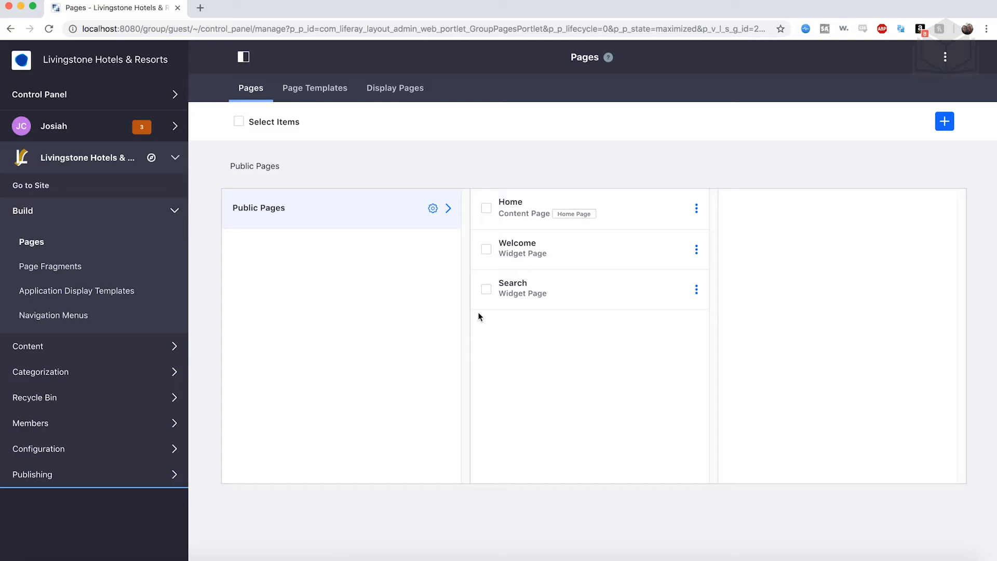
pyautogui.click(697, 250)
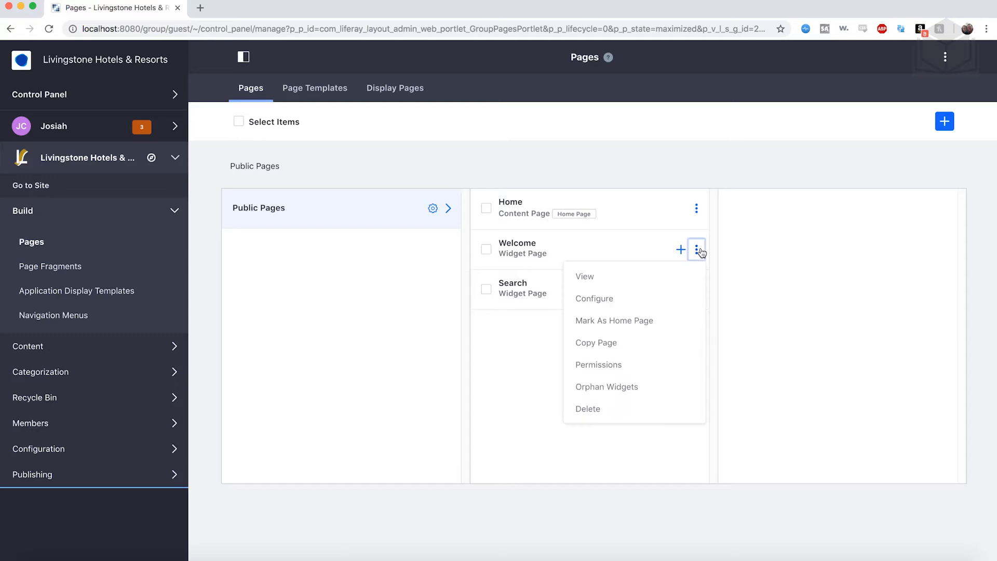
pyautogui.click(618, 301)
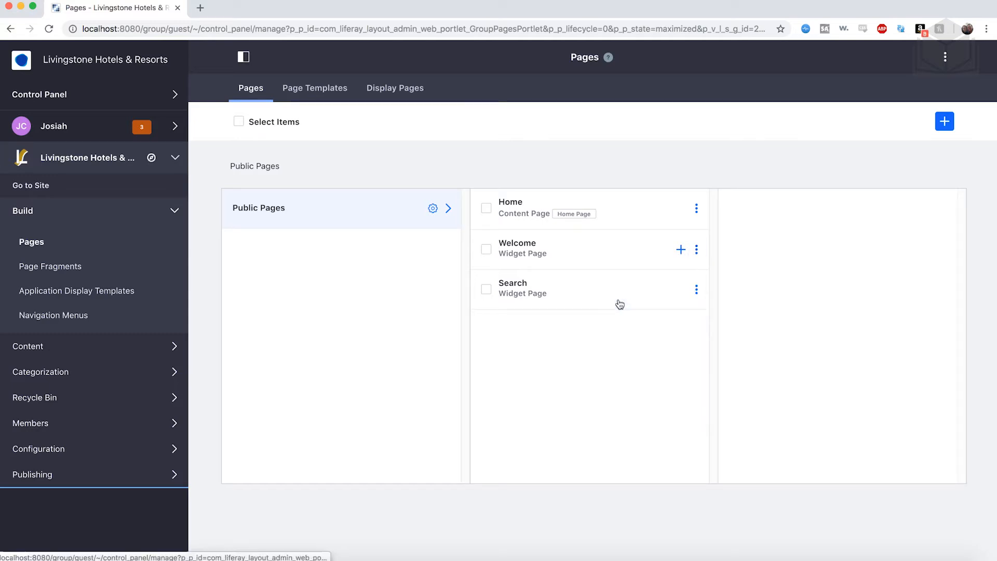
pyautogui.click(445, 168)
pyautogui.doubleClick(445, 168)
pyautogui.write('New')
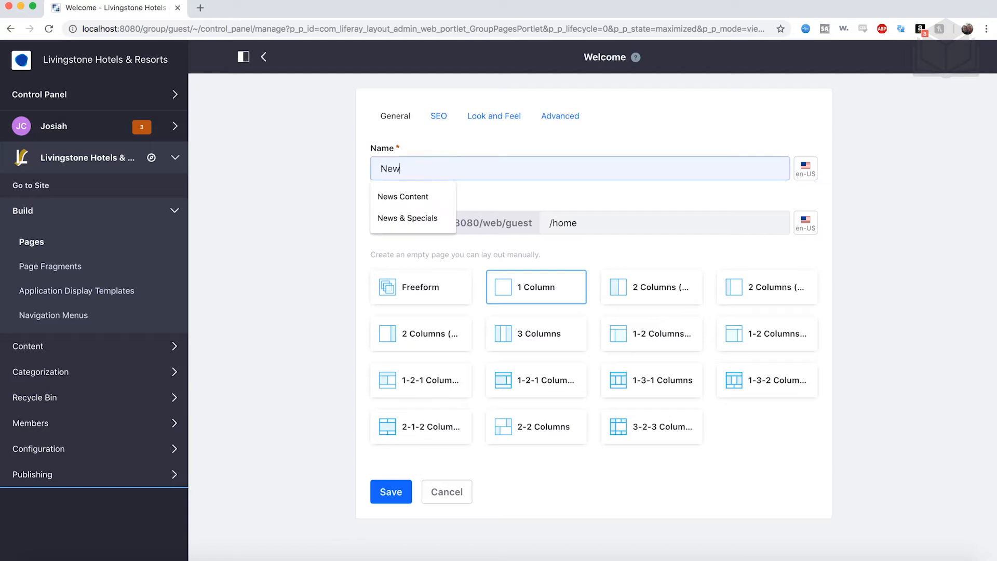
pyautogui.write('s & Specia')
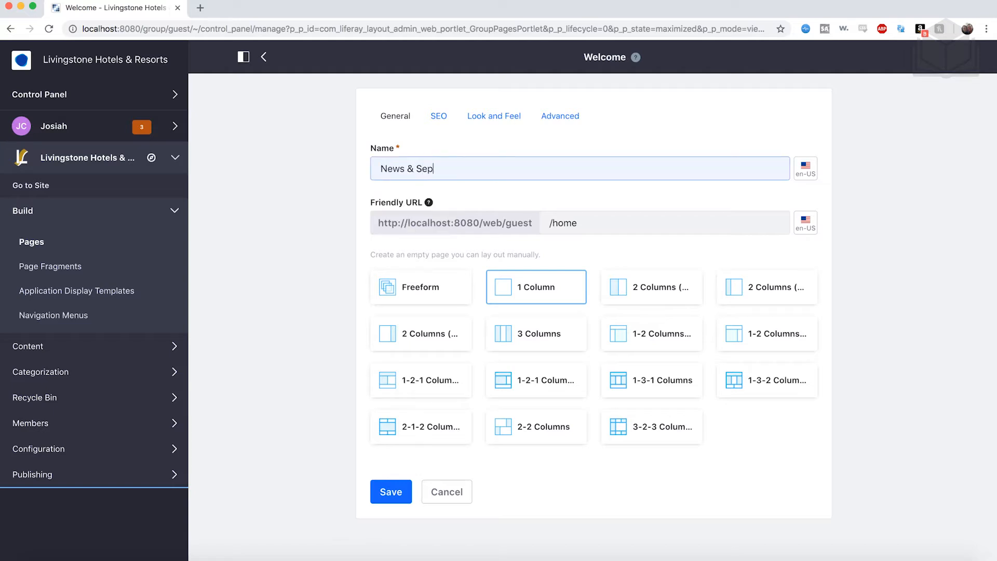
pyautogui.write('ls')
pyautogui.click(341, 233)
pyautogui.click(391, 492)
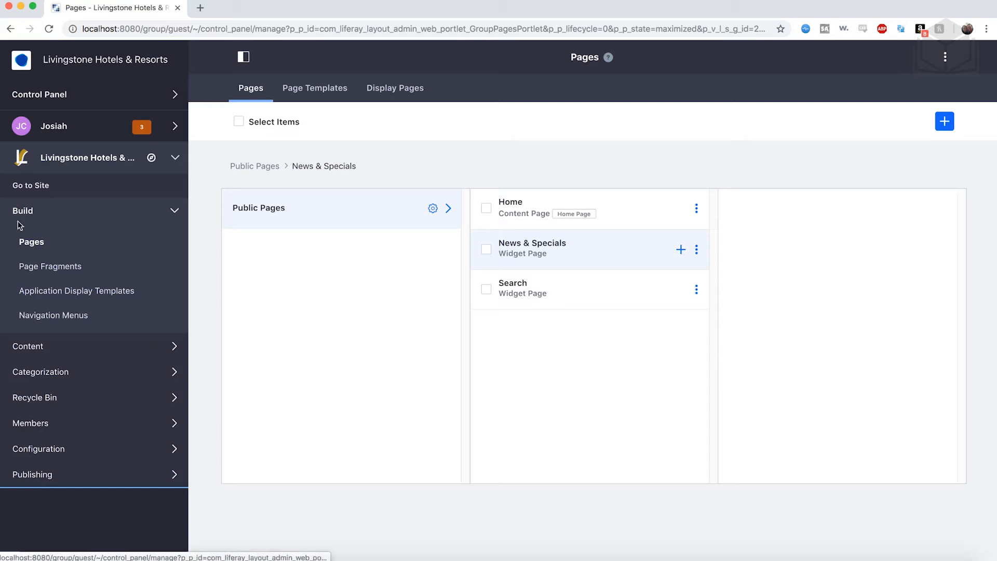
# Go to the Livingstone Hotels & Resorts site and view the News & Specials page.
pyautogui.click(30, 190)
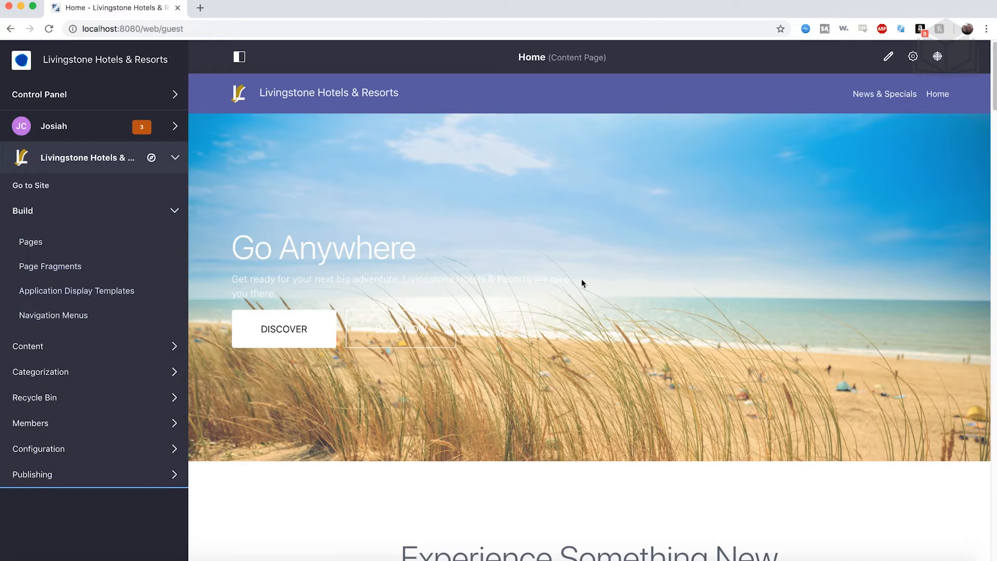
pyautogui.click(884, 94)
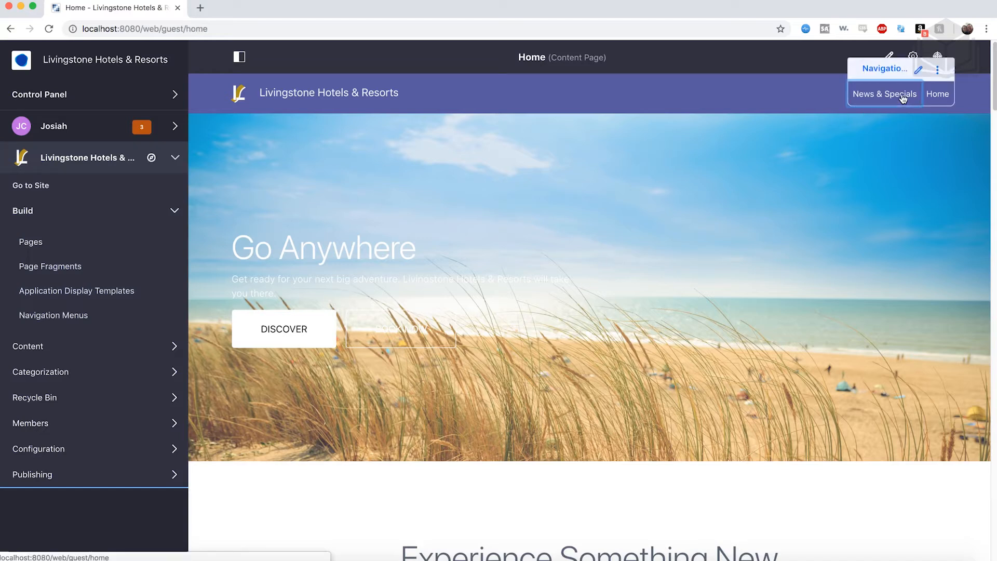
pyautogui.scroll(-3, 719, 273)
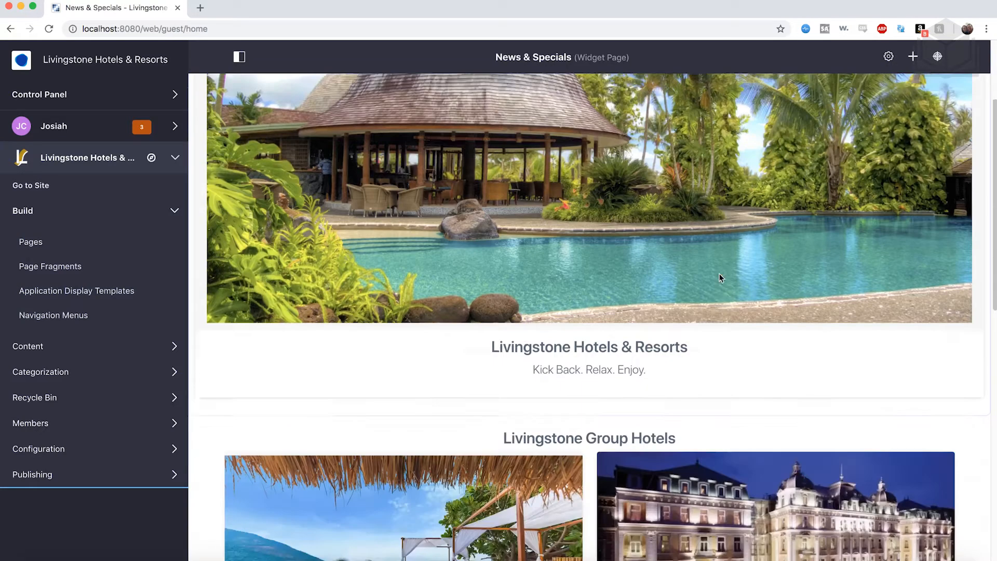
pyautogui.scroll(3, 718, 273)
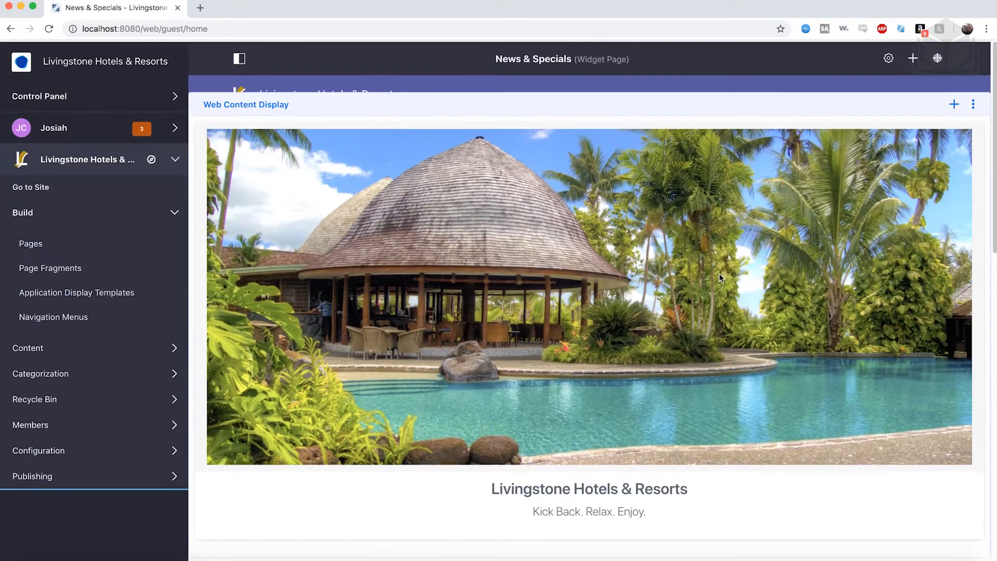
# Add an Asset Publisher widget to the page between the resort banner and the Livingstone Group Hotels section.
pyautogui.click(912, 56)
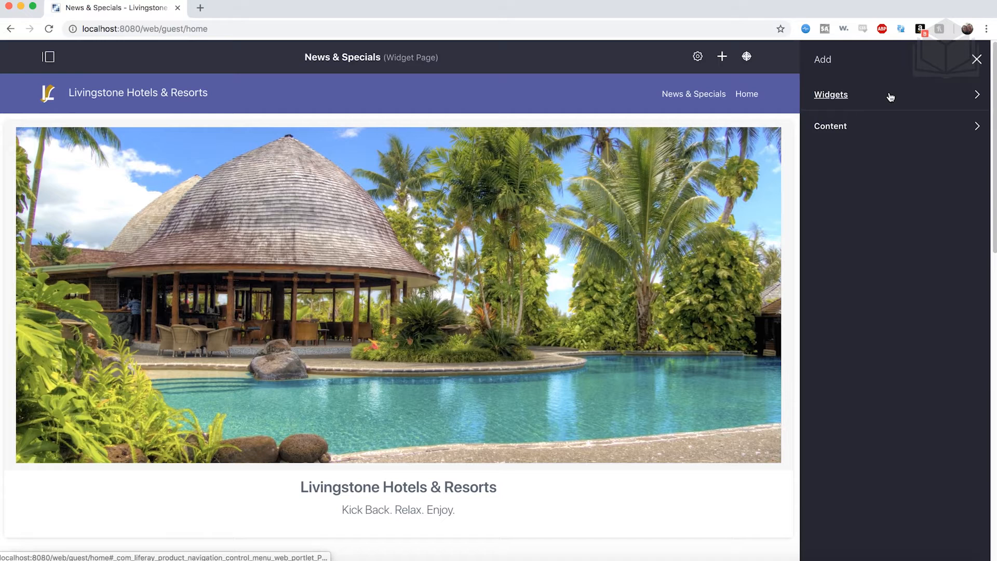
pyautogui.click(889, 97)
pyautogui.click(849, 160)
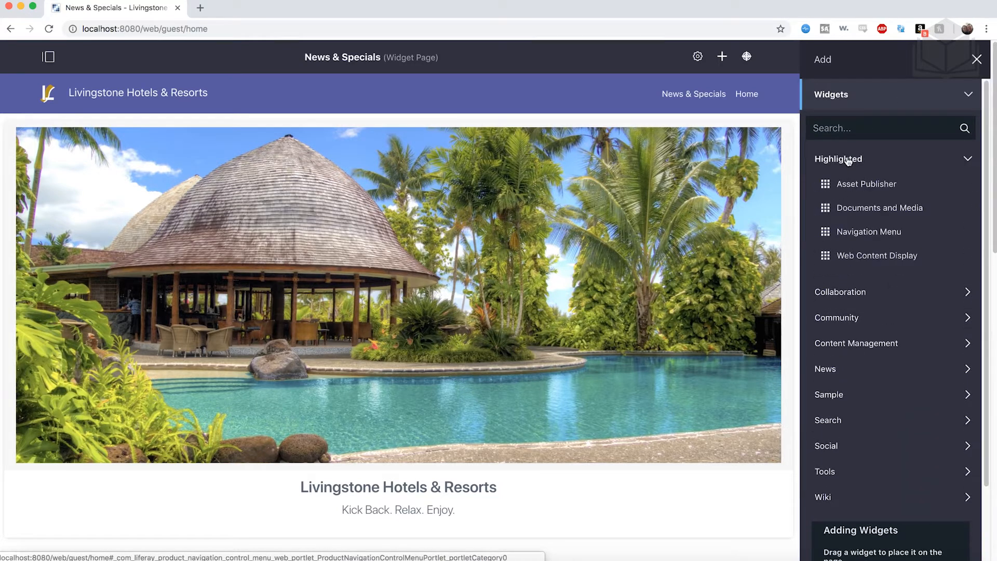
pyautogui.moveTo(865, 187)
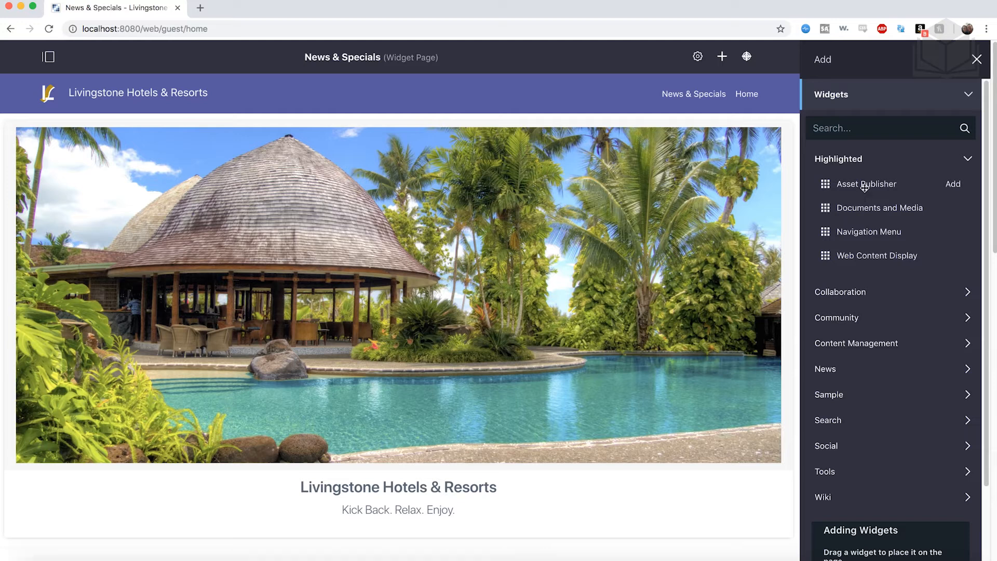
pyautogui.moveTo(864, 187); pyautogui.dragTo(509, 523)
# Open the new Asset Publisher's configuration and set its source asset type to Web Content Article.
pyautogui.scroll(-5, 509, 524)
pyautogui.scroll(-4, 529, 340)
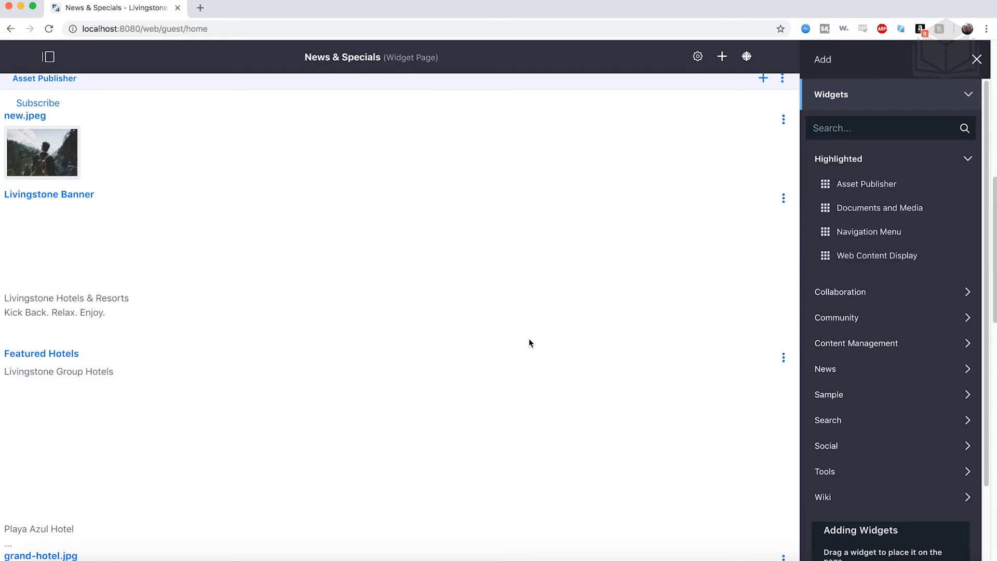
pyautogui.scroll(1, 528, 338)
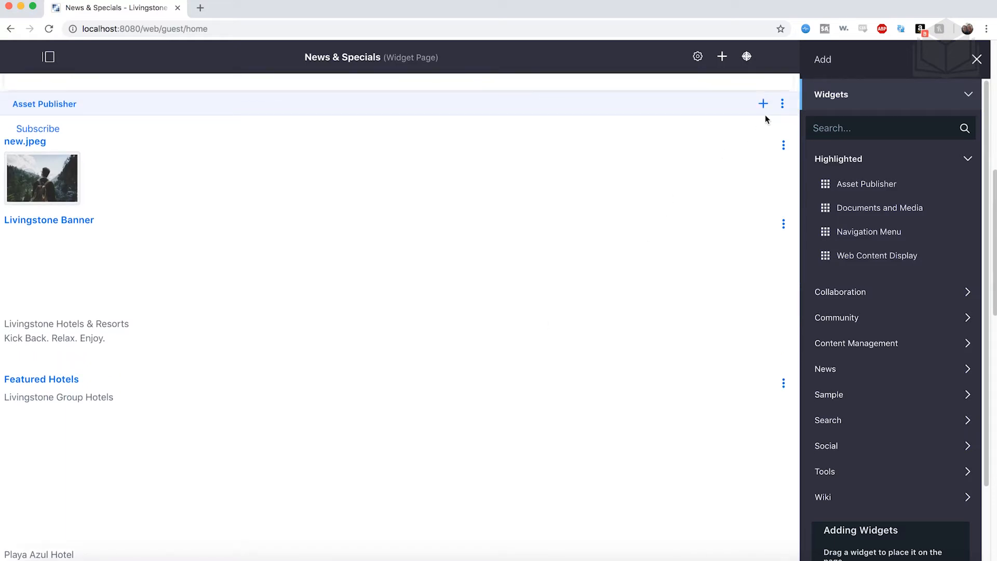
pyautogui.click(782, 108)
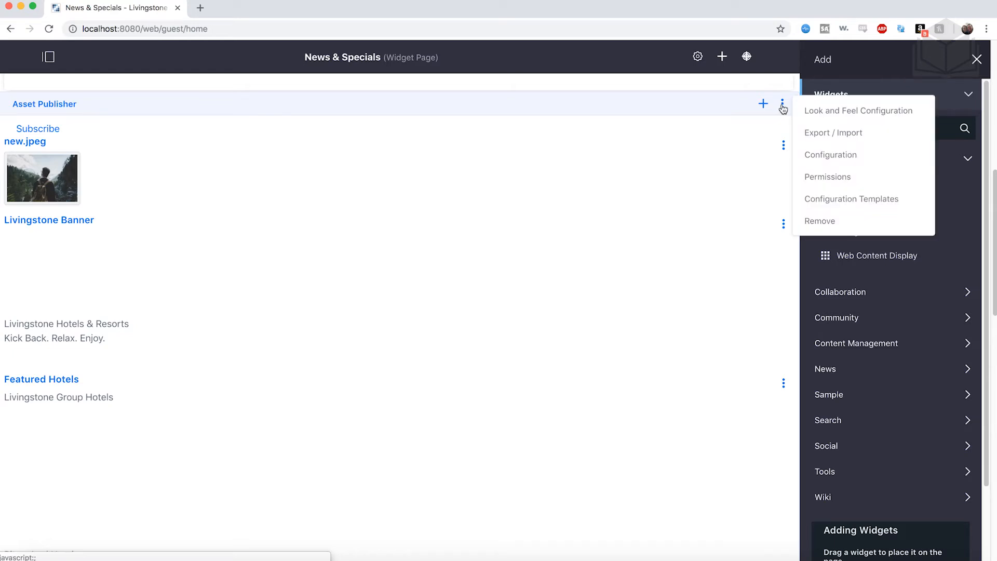
pyautogui.click(822, 156)
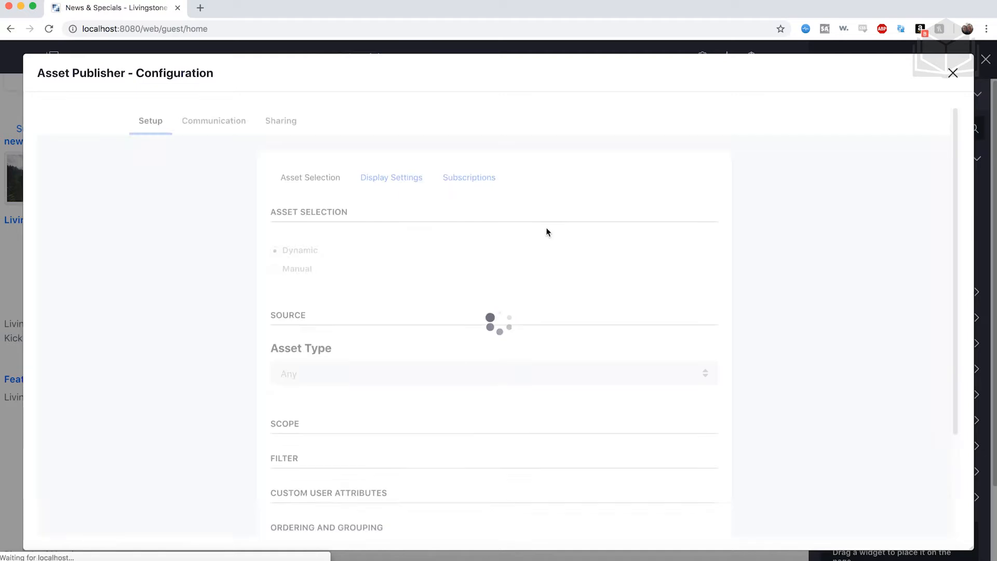
pyautogui.scroll(-1, 428, 245)
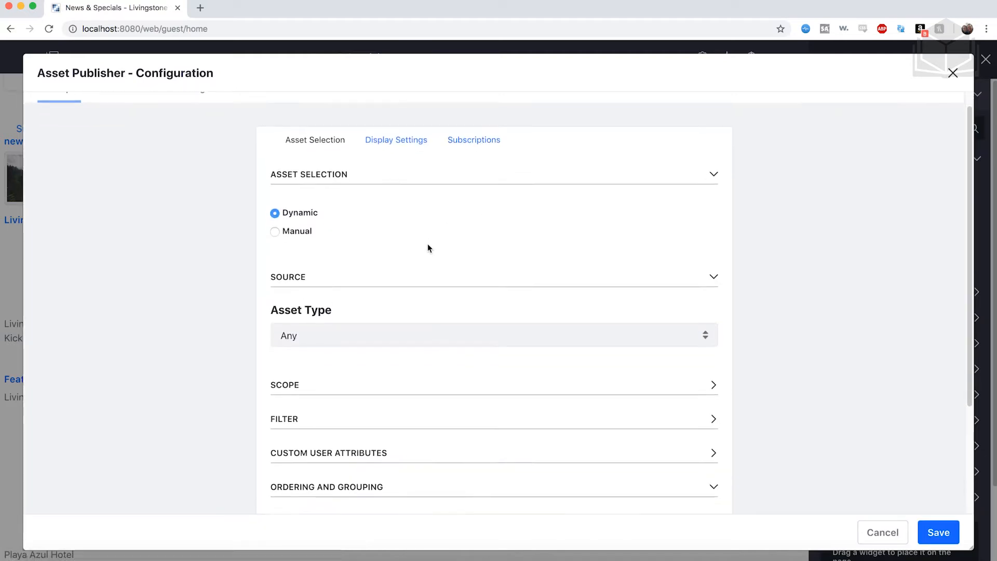
pyautogui.scroll(-2, 428, 248)
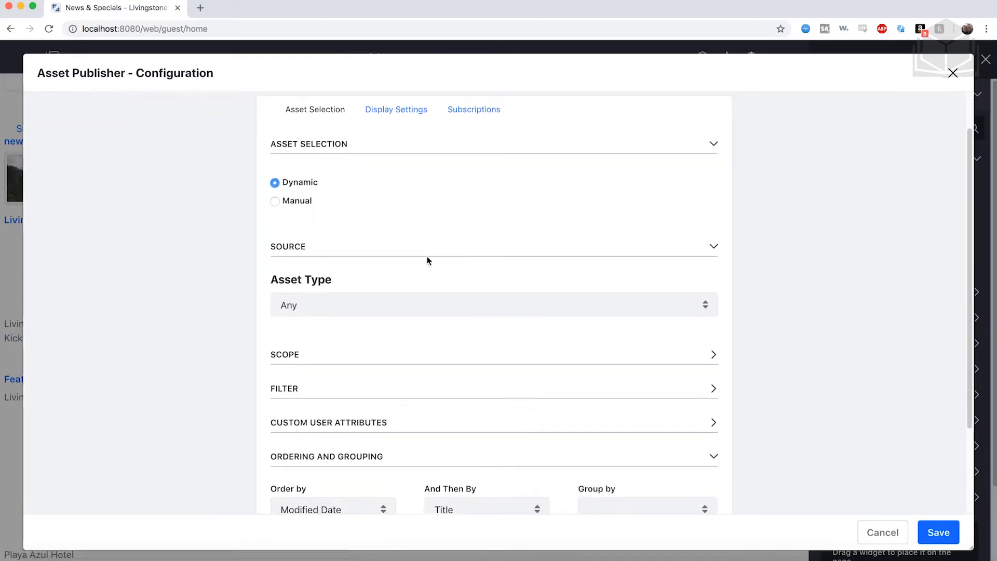
pyautogui.click(368, 305)
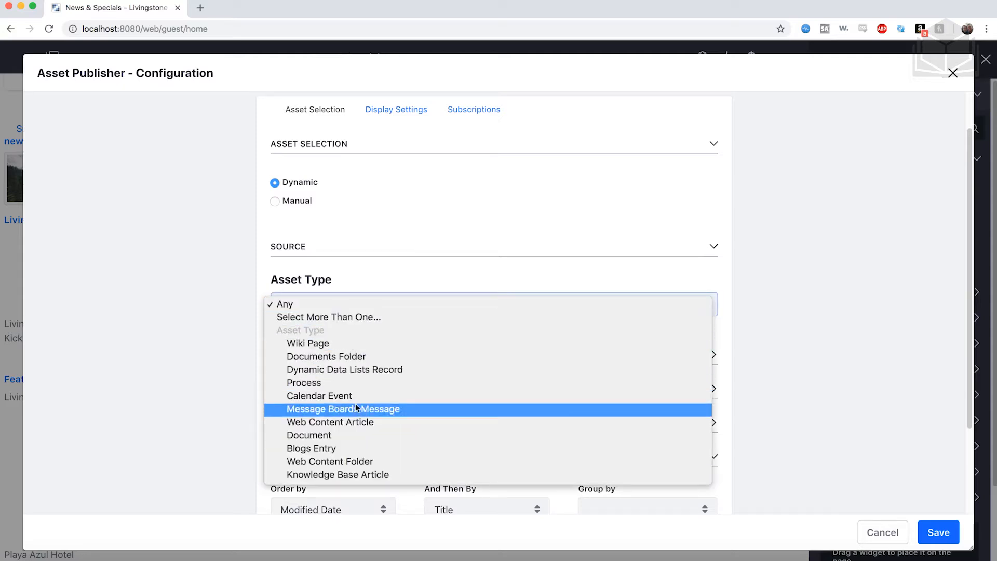
pyautogui.click(350, 421)
# Limit the Asset Publisher's web content articles to the News structure.
pyautogui.scroll(-1, 394, 339)
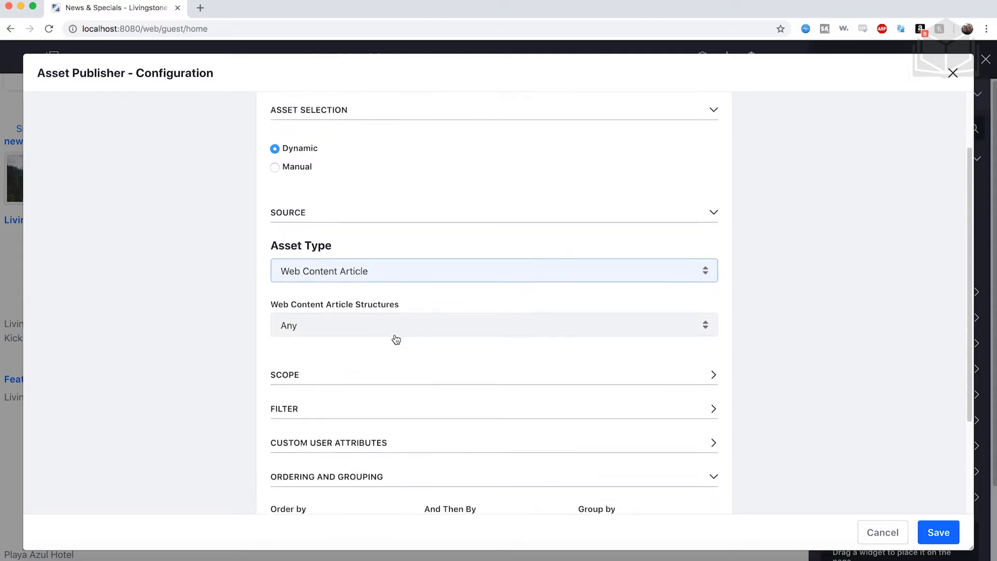
pyautogui.scroll(-1, 396, 339)
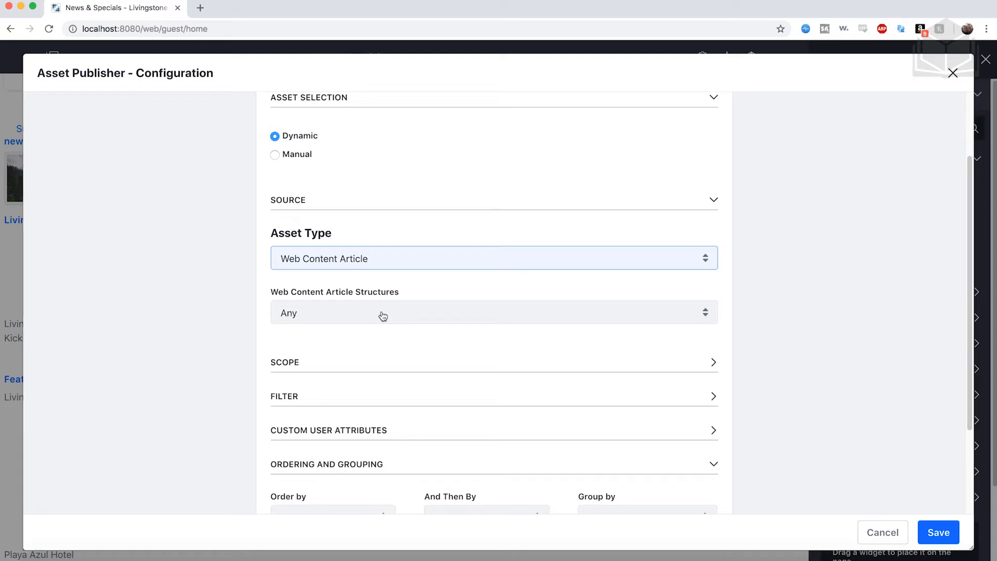
pyautogui.click(397, 318)
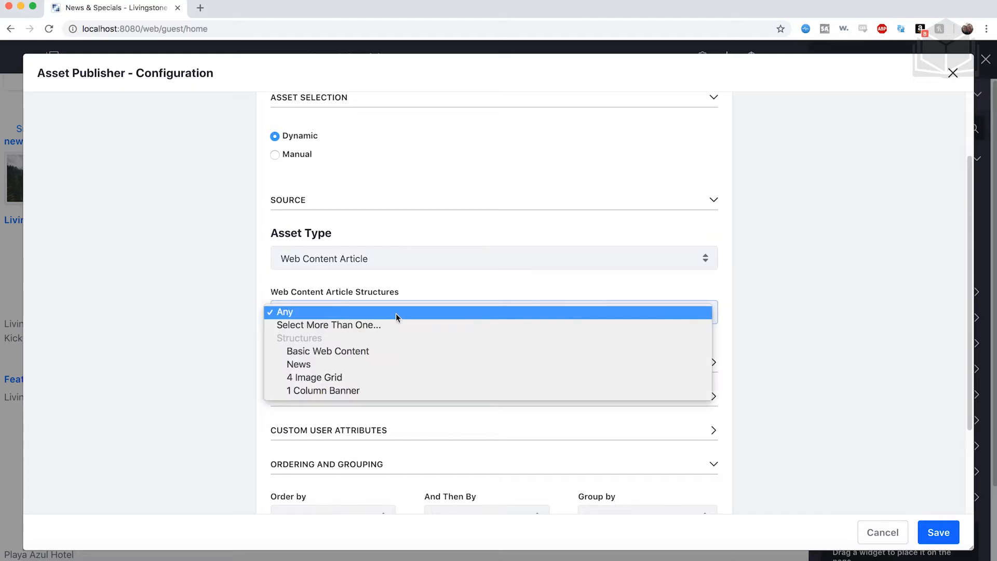
pyautogui.click(362, 366)
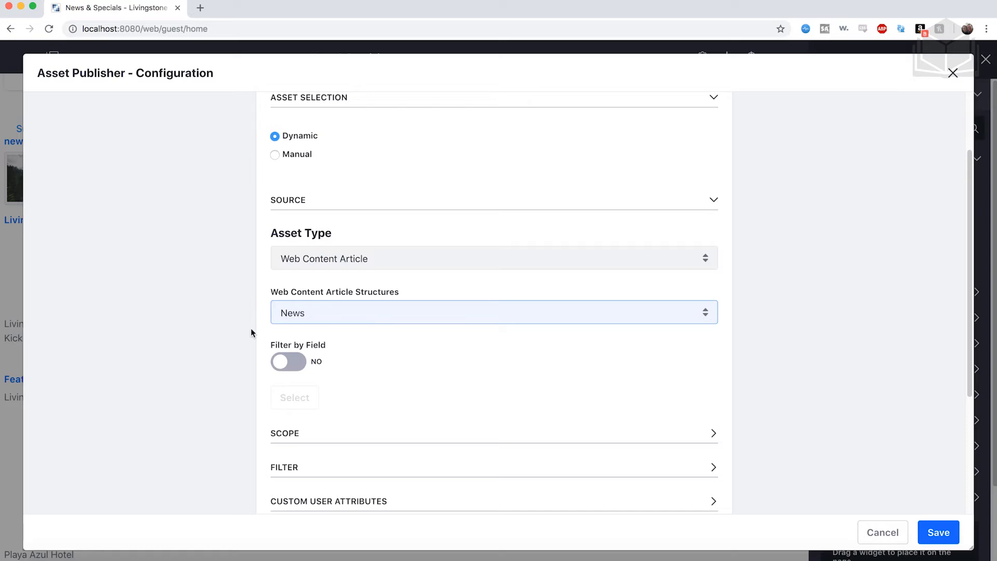
# Set the Asset Publisher's display template to Title List in its display settings.
pyautogui.scroll(2, 259, 242)
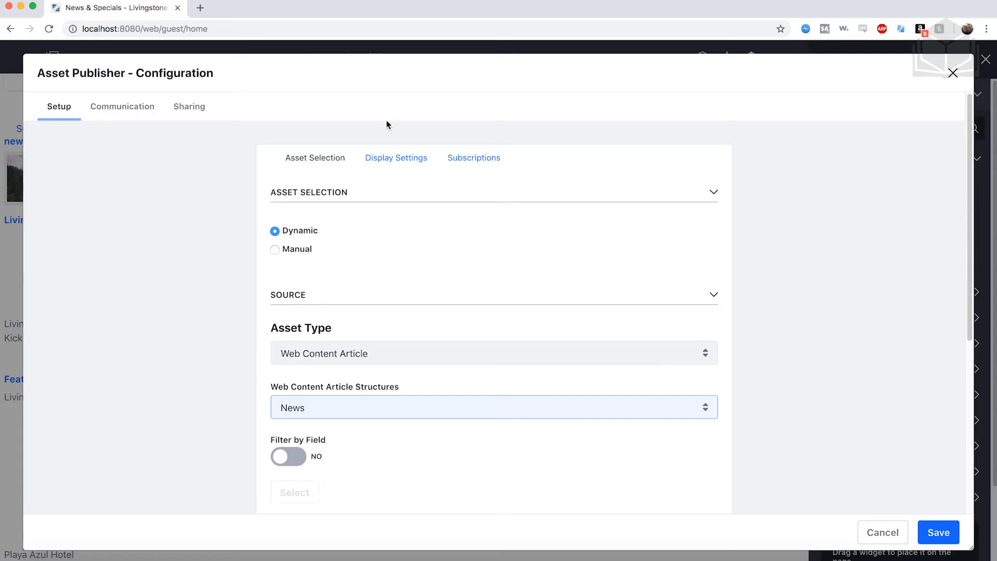
pyautogui.click(400, 161)
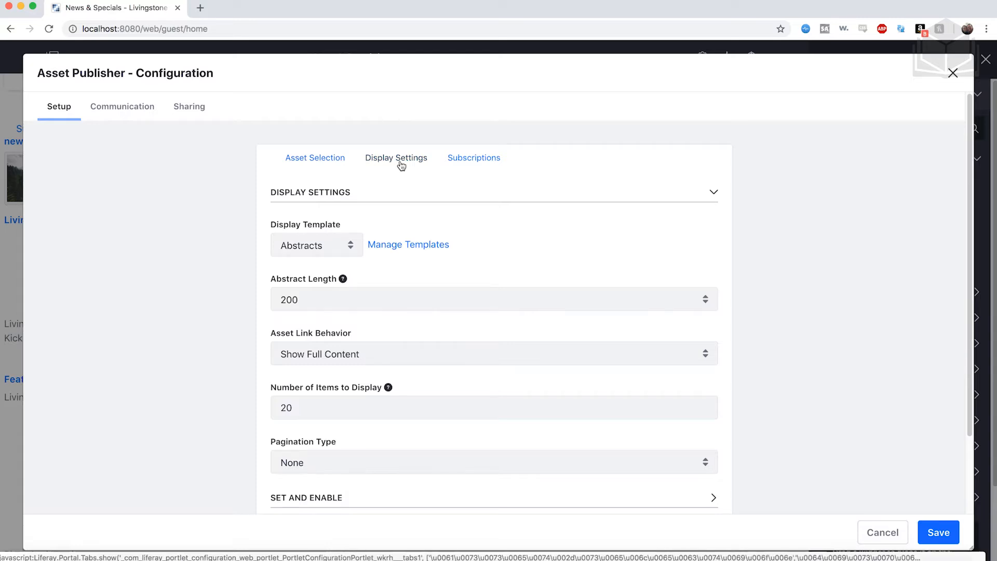
pyautogui.scroll(-1, 401, 165)
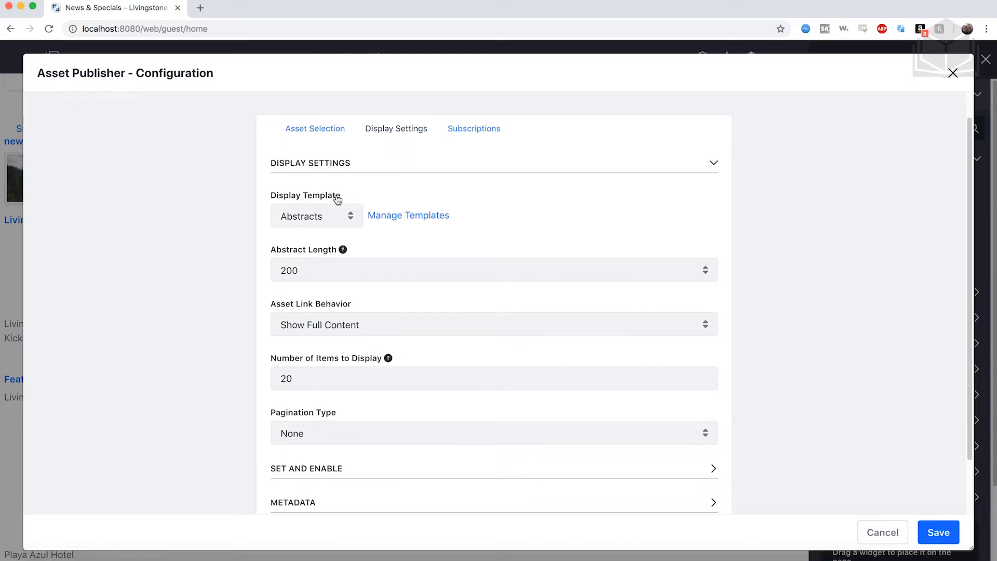
pyautogui.click(330, 215)
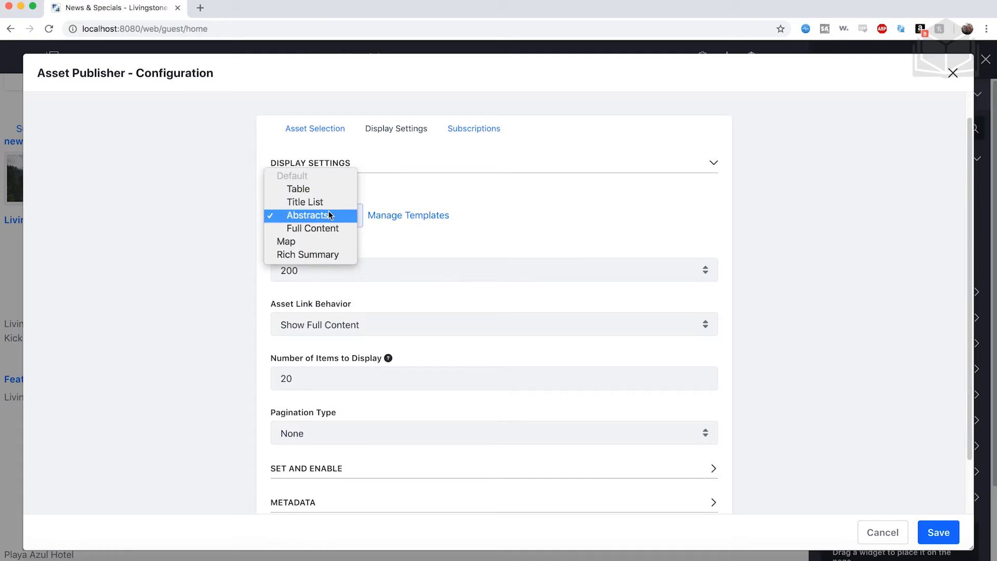
pyautogui.click(325, 207)
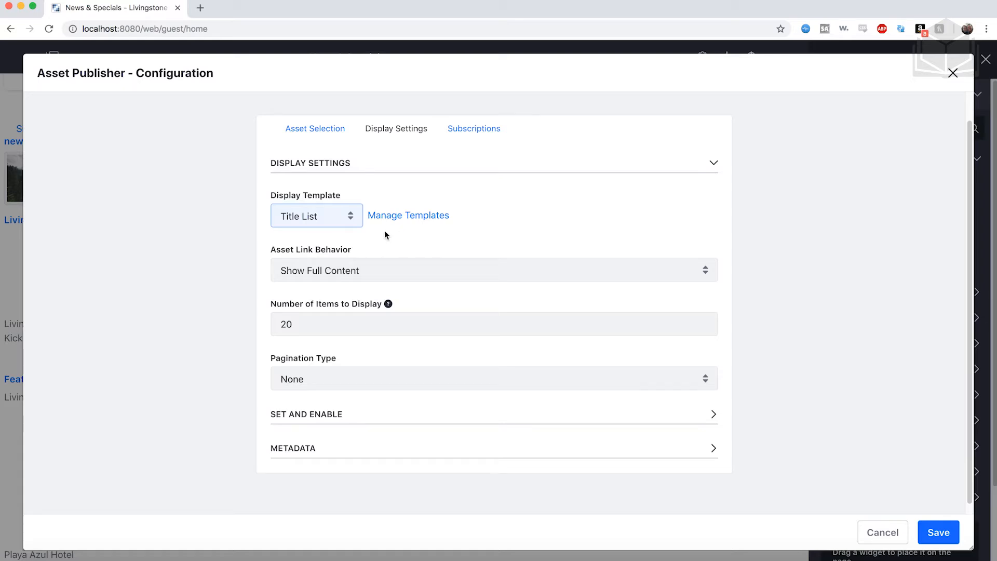
# Set the asset link behavior to View in Context, save the Asset Publisher configuration and close it.
pyautogui.scroll(-1, 386, 238)
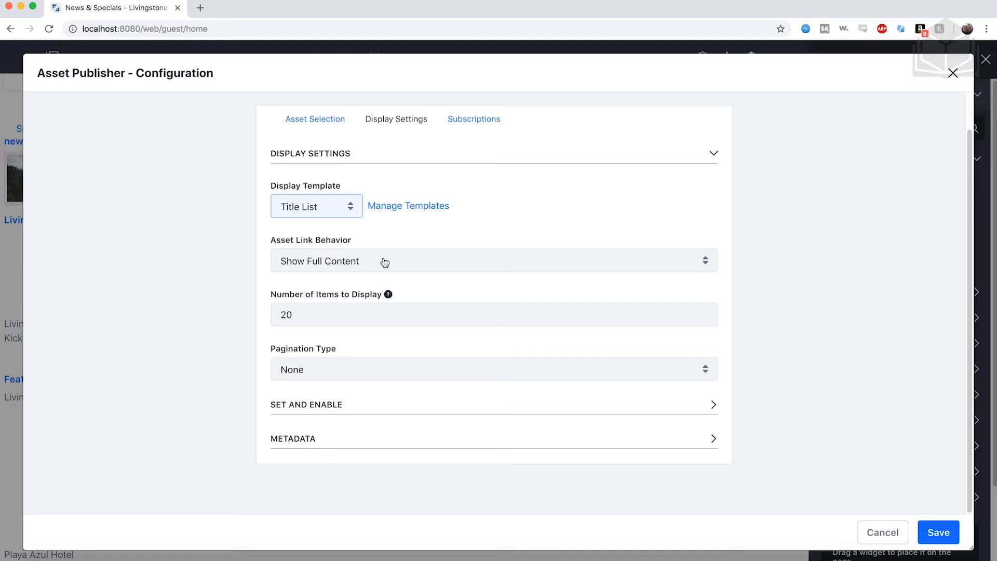
pyautogui.click(385, 262)
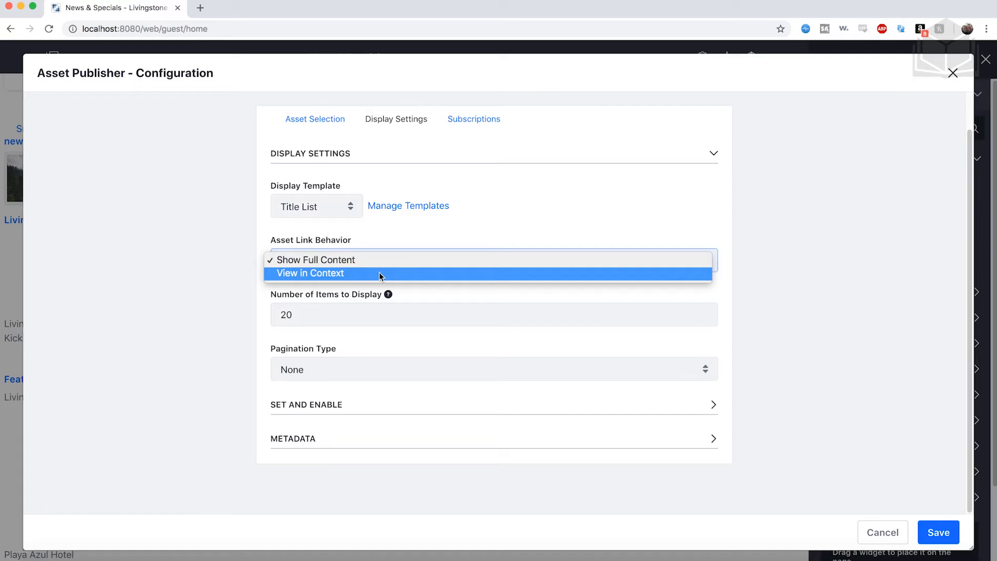
pyautogui.click(380, 273)
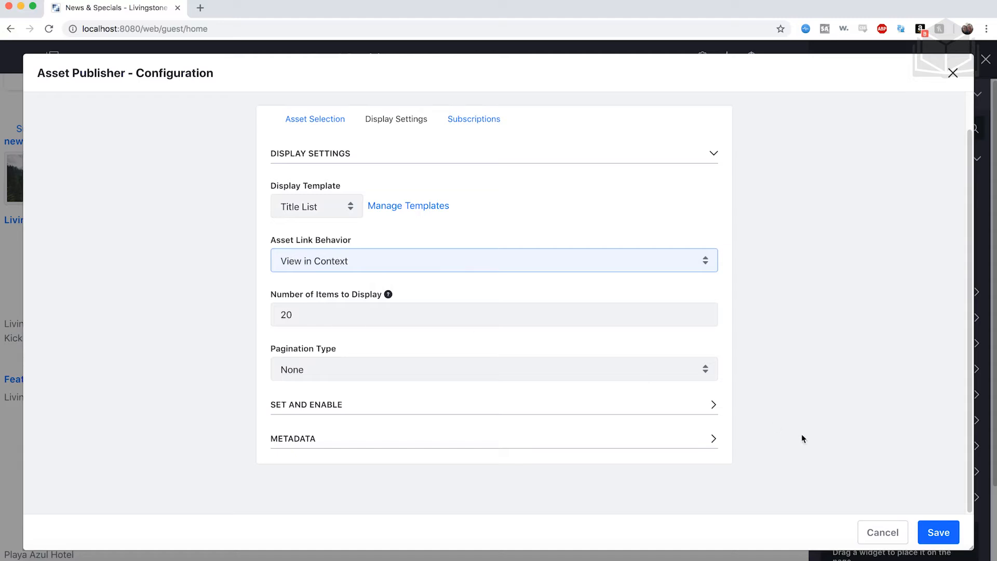
pyautogui.click(943, 537)
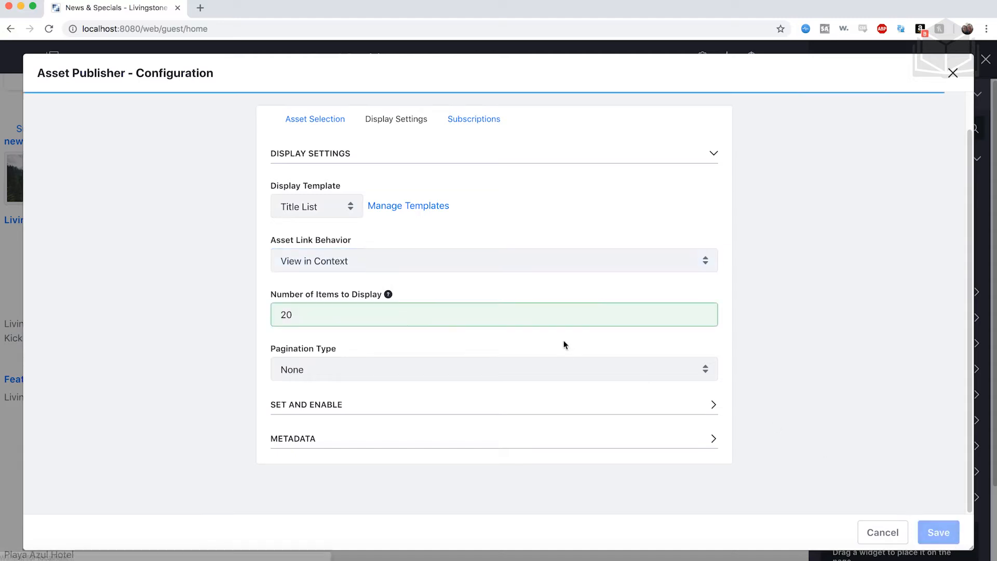
pyautogui.click(952, 73)
pyautogui.scroll(2, 530, 270)
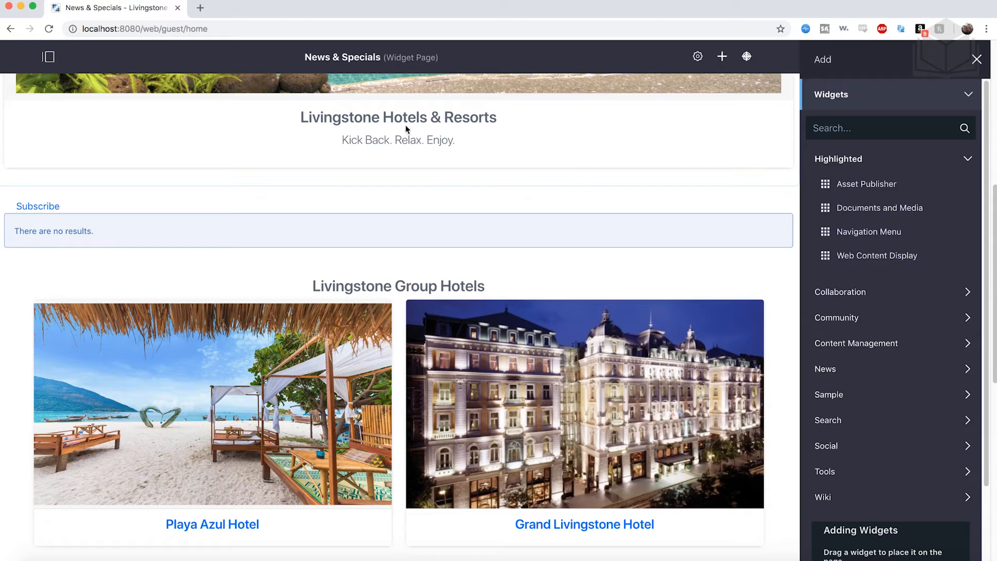
# Open the Livingstone site's Page Fragments and start importing a fragment collection.
pyautogui.click(47, 59)
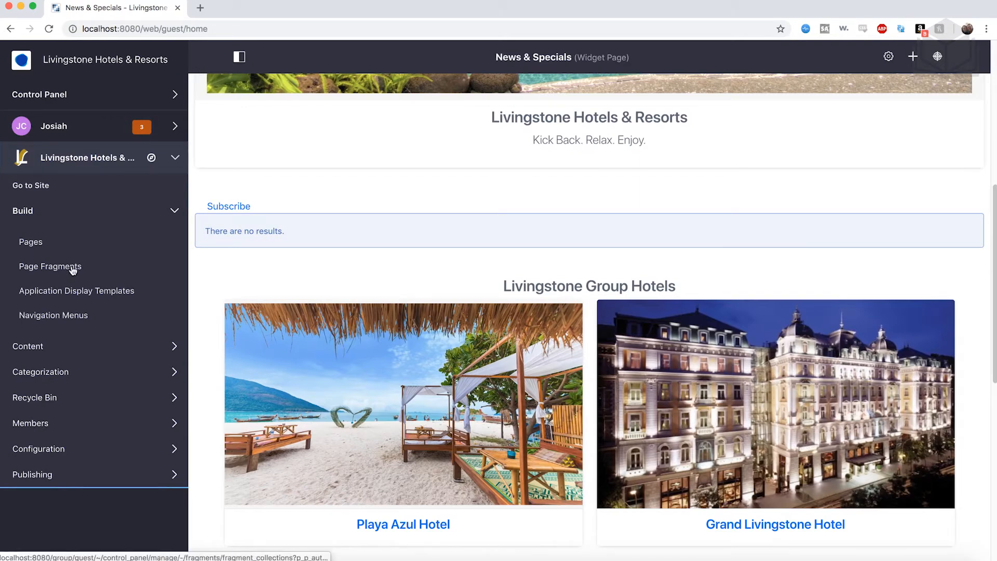
pyautogui.click(73, 268)
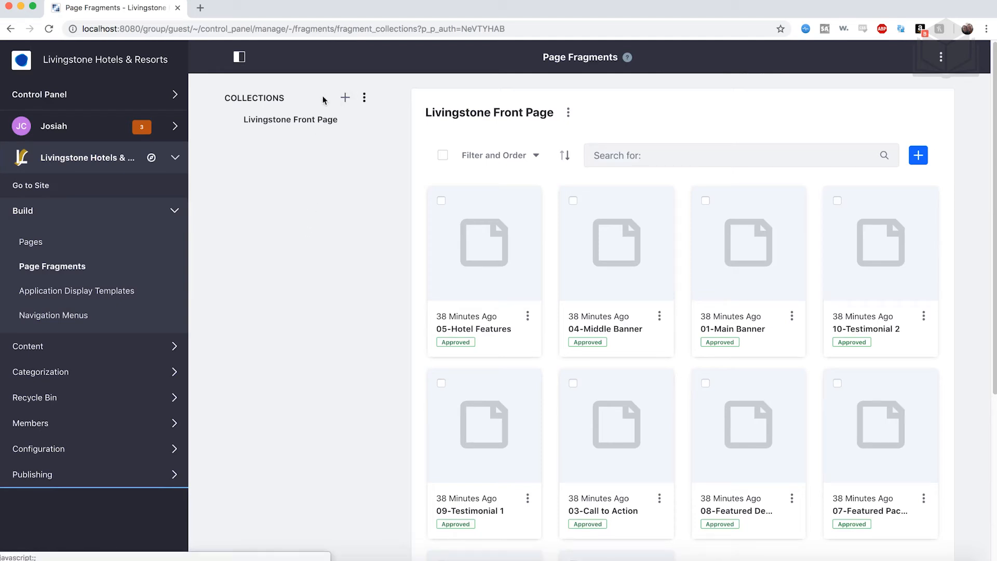
pyautogui.click(364, 98)
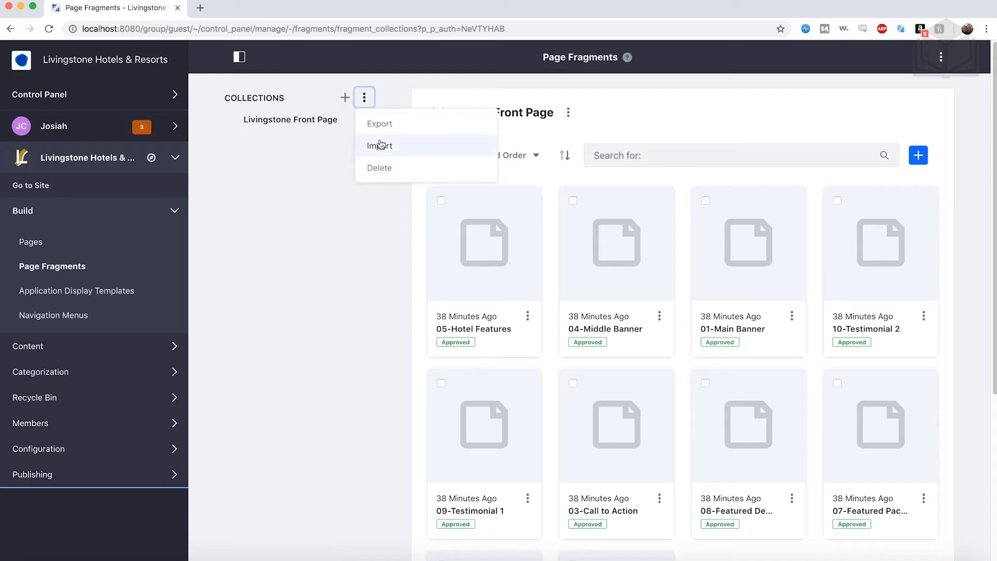
pyautogui.click(380, 145)
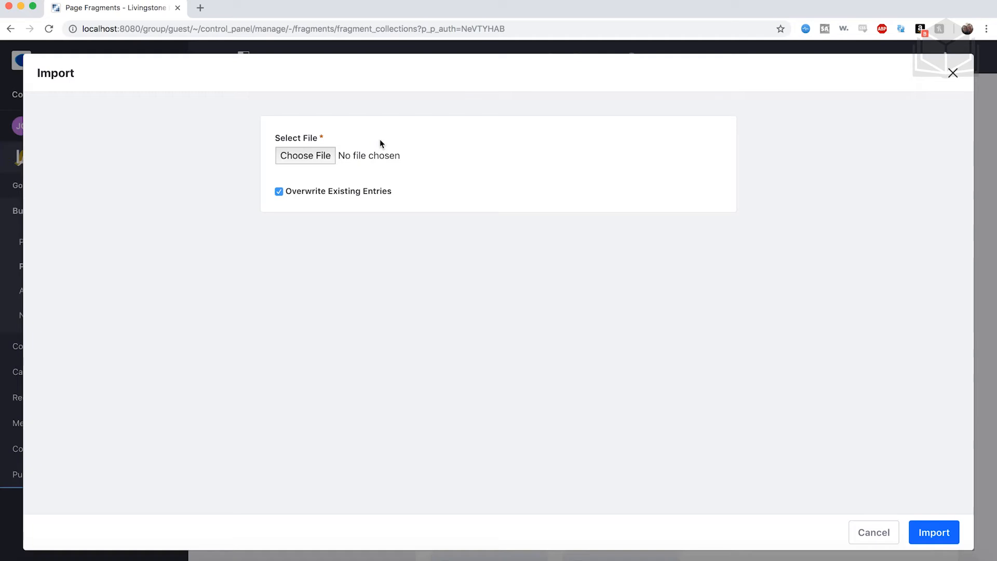
# Import display-page-fragment.zip from the 04-self-service-solutions folder into the fragment collections and close the import dialog.
pyautogui.click(312, 160)
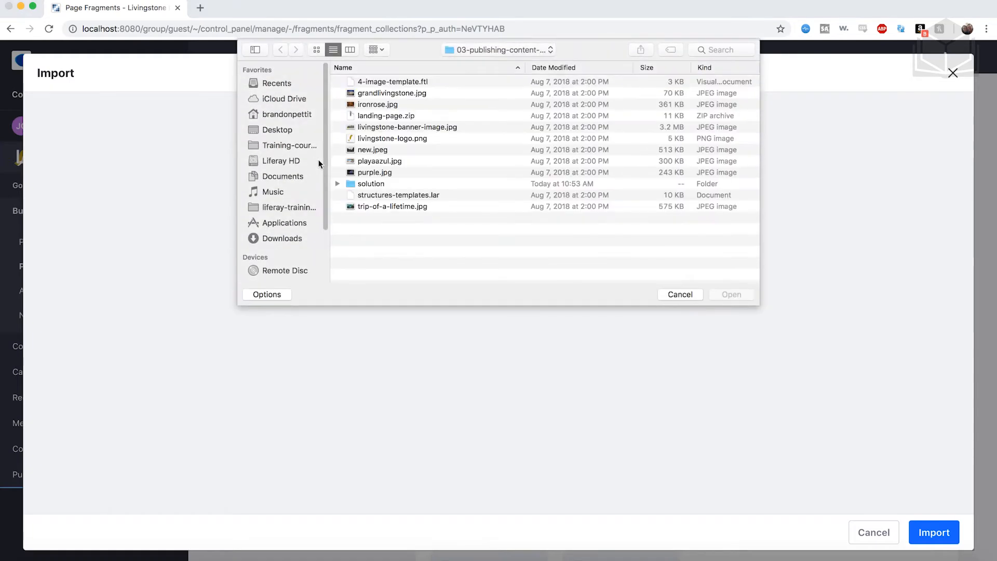
pyautogui.click(480, 50)
pyautogui.click(479, 62)
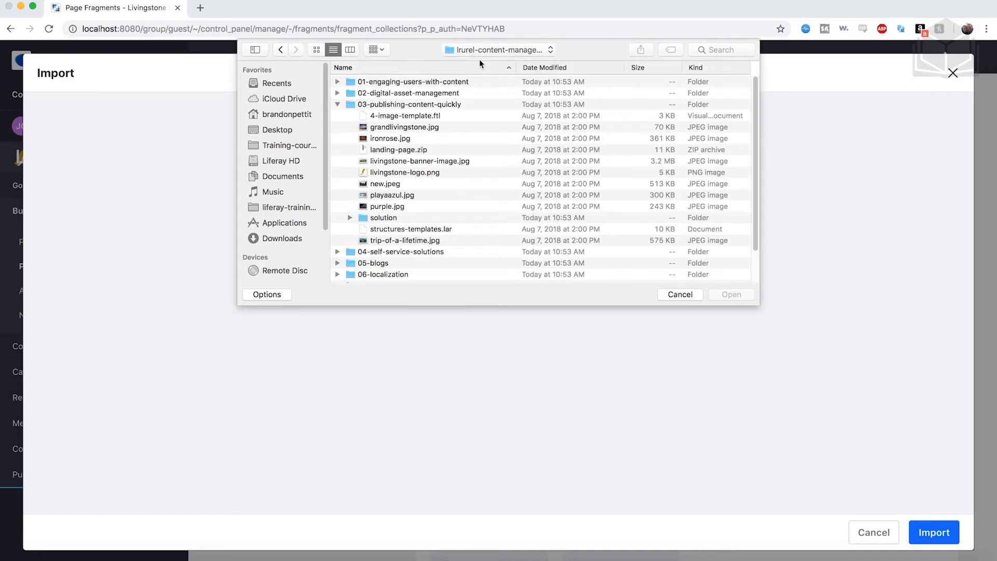
pyautogui.click(338, 105)
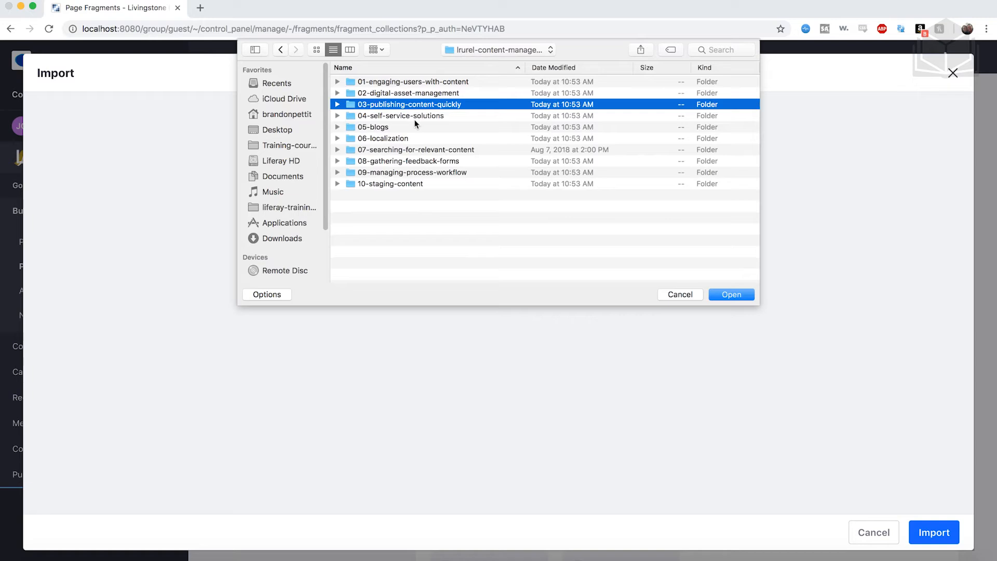
pyautogui.click(403, 116)
pyautogui.click(337, 116)
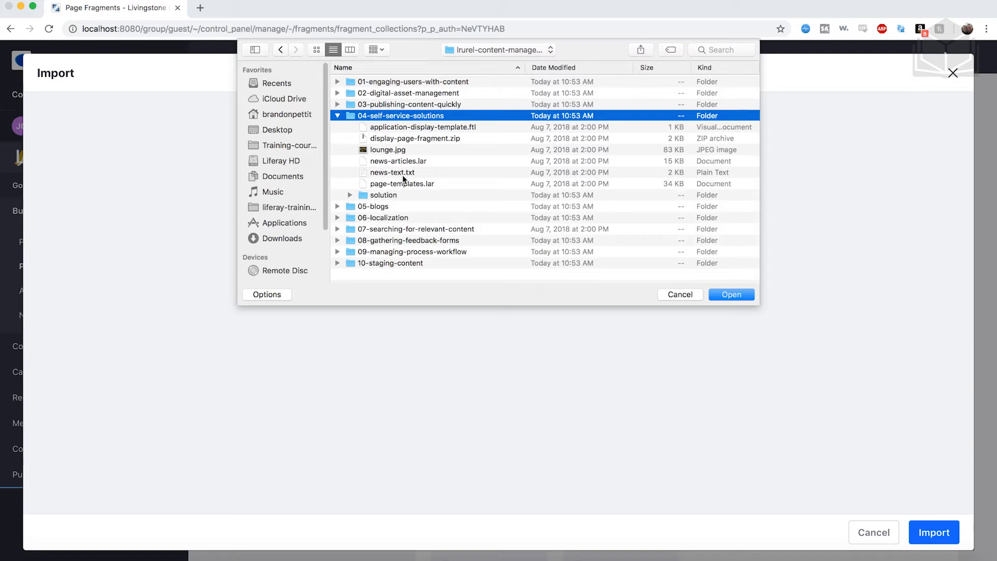
pyautogui.click(415, 139)
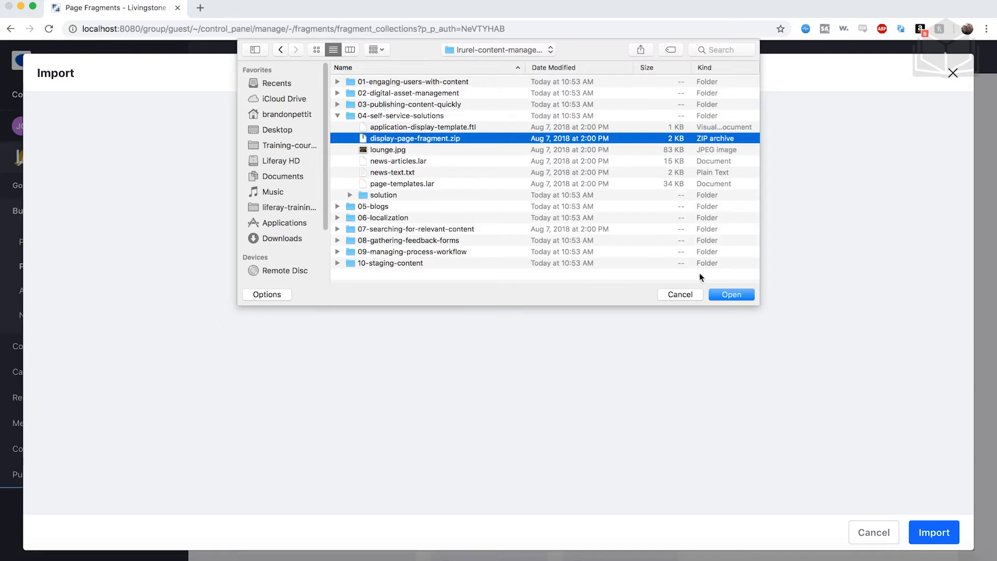
pyautogui.click(732, 294)
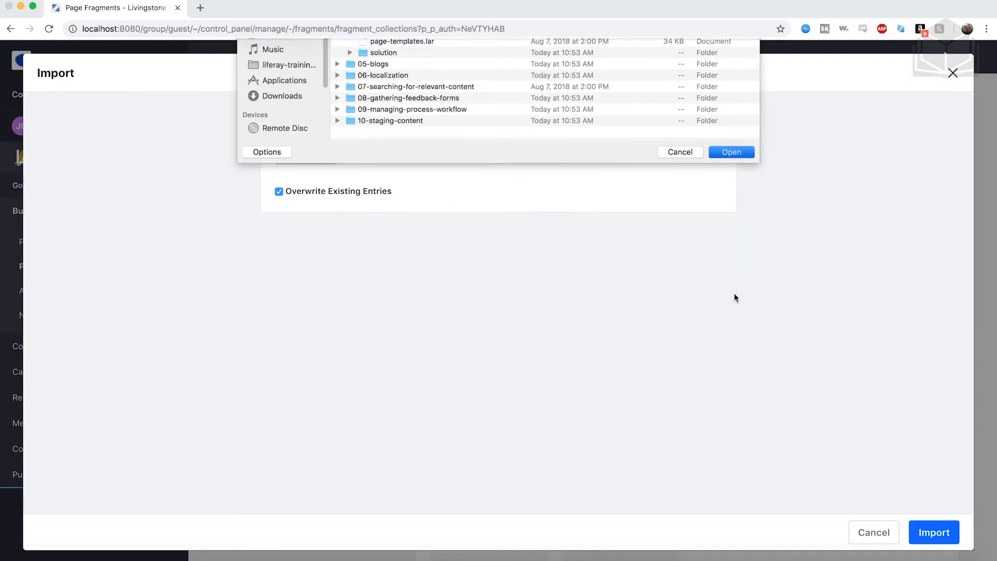
pyautogui.click(942, 537)
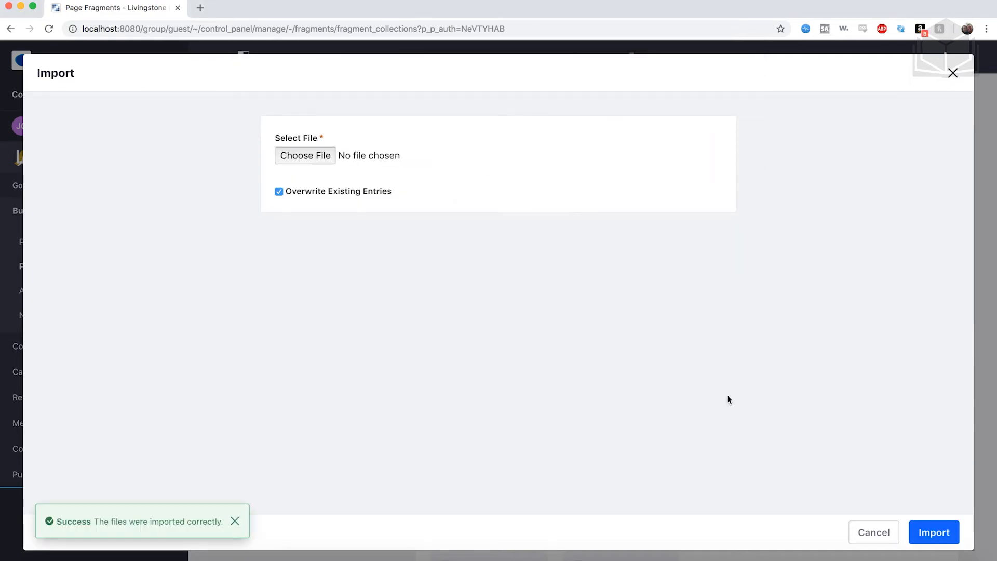
pyautogui.click(952, 73)
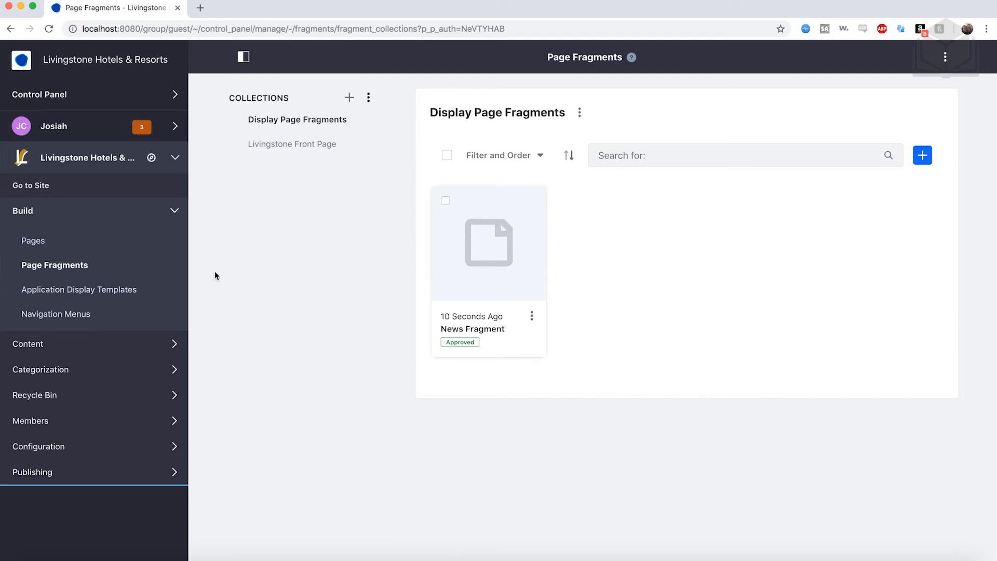
# Create a display page named News Content in the site's Pages administration.
pyautogui.click(38, 244)
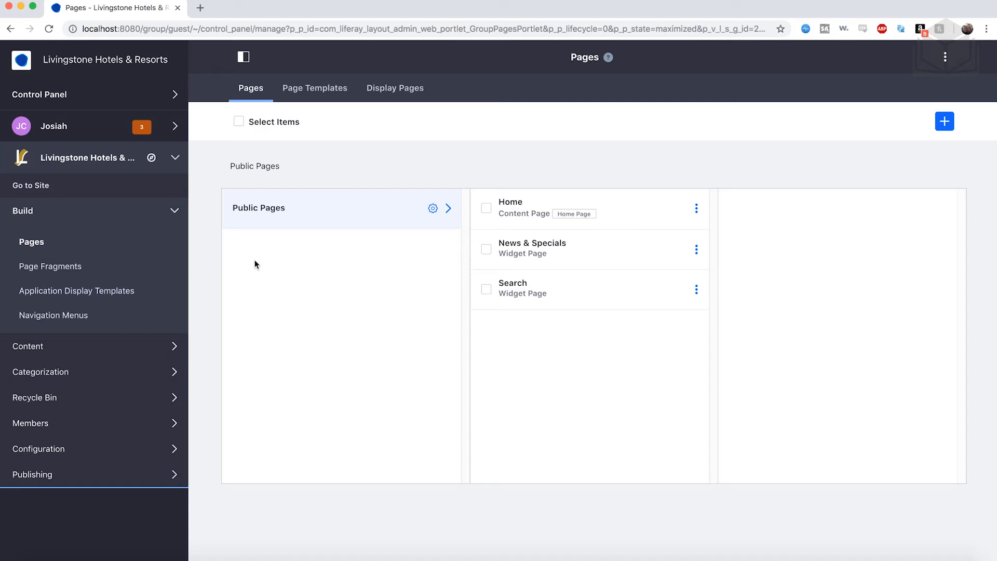
pyautogui.click(411, 96)
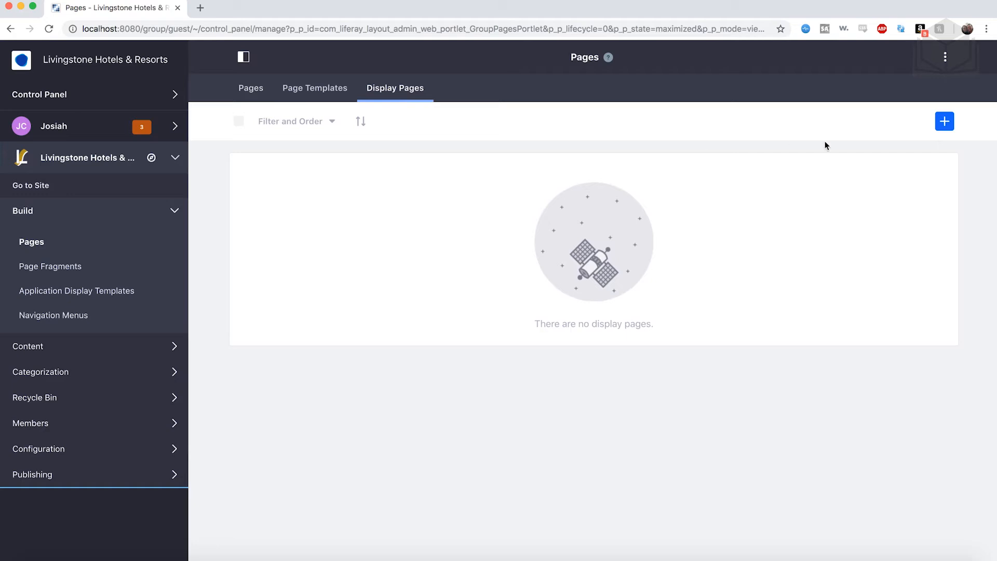
pyautogui.click(944, 122)
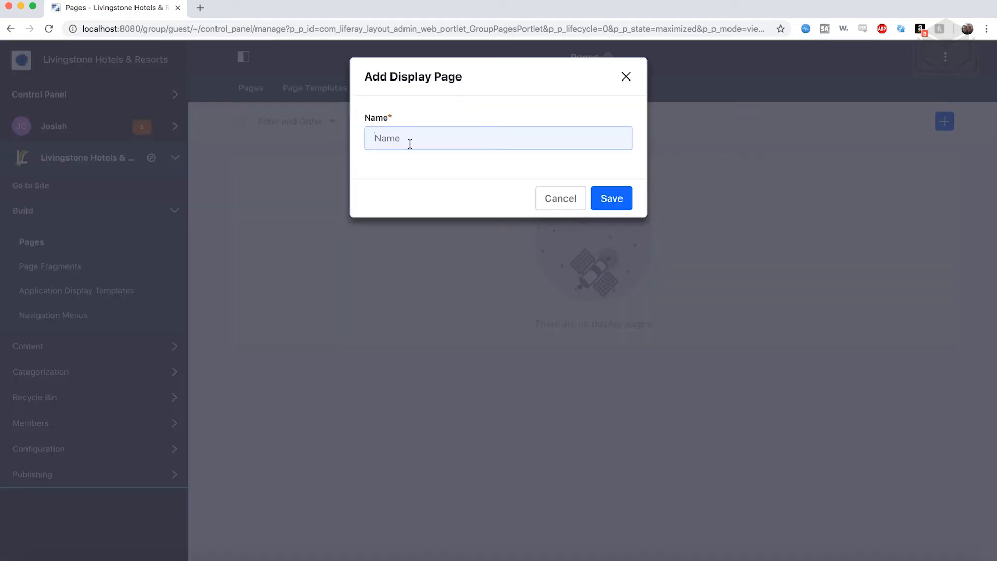
pyautogui.write('News Cont')
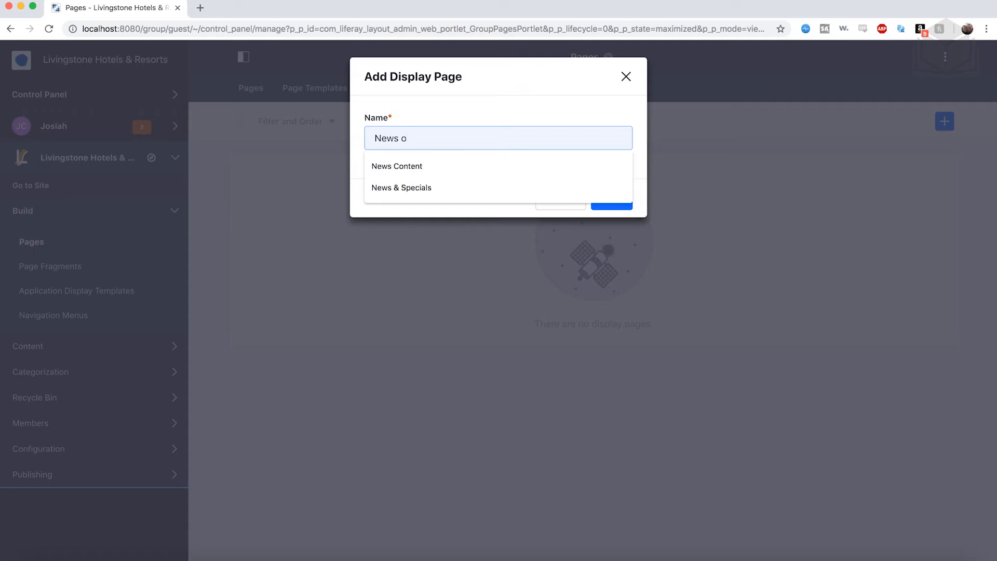
pyautogui.write('ent')
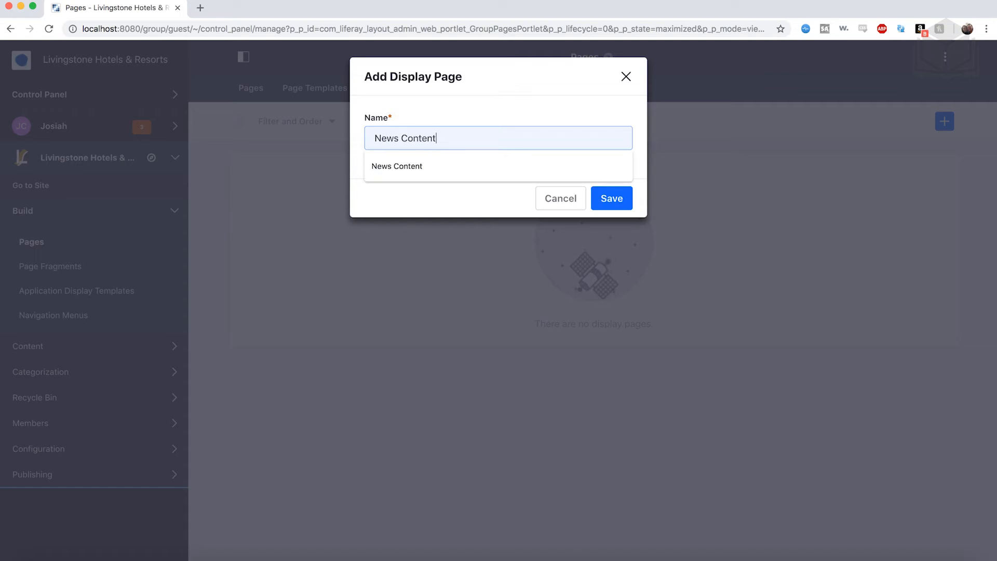
pyautogui.click(615, 201)
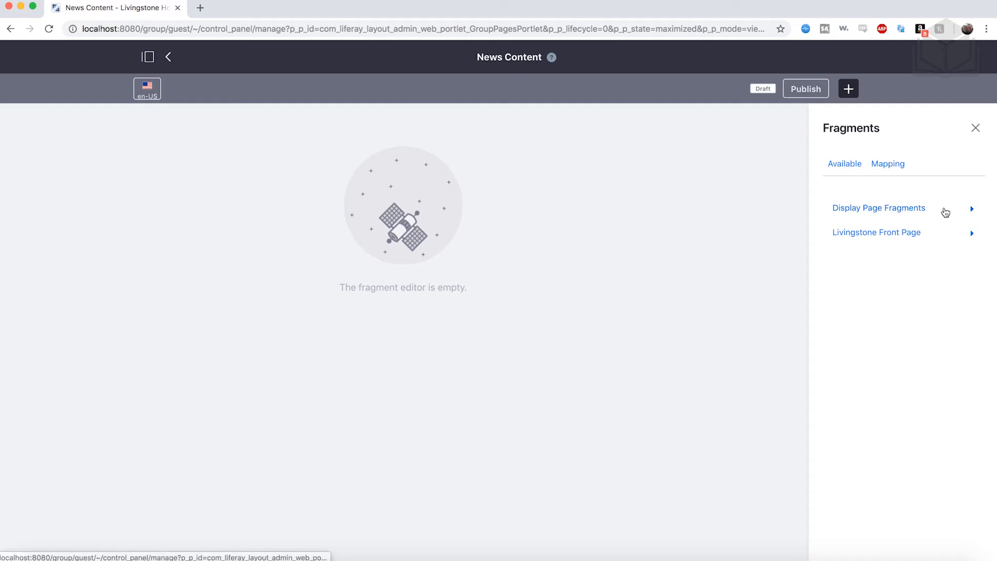
# Add the News Fragment to the display page and set its mapping asset type to Web Content Article with subtype News.
pyautogui.click(969, 211)
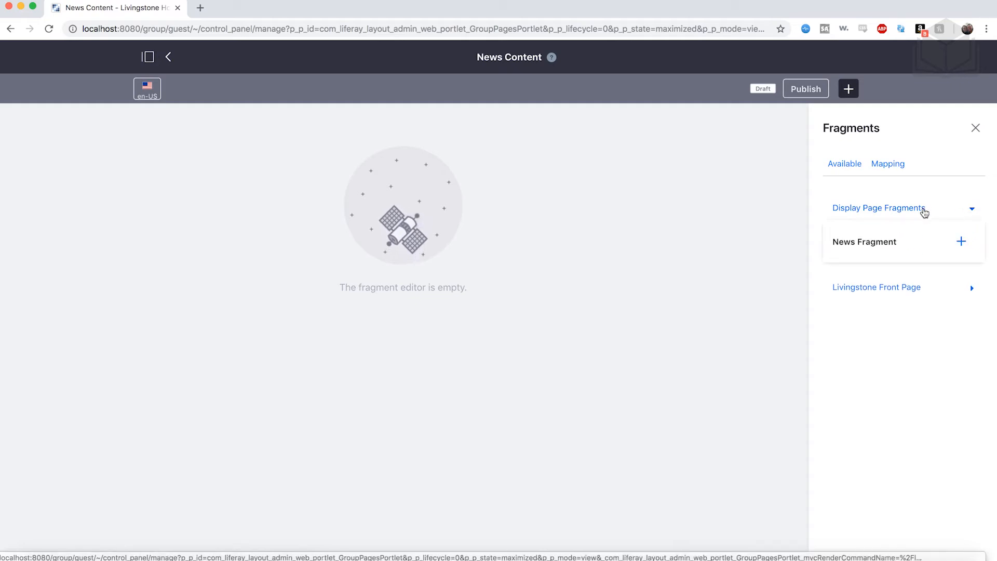
pyautogui.click(961, 240)
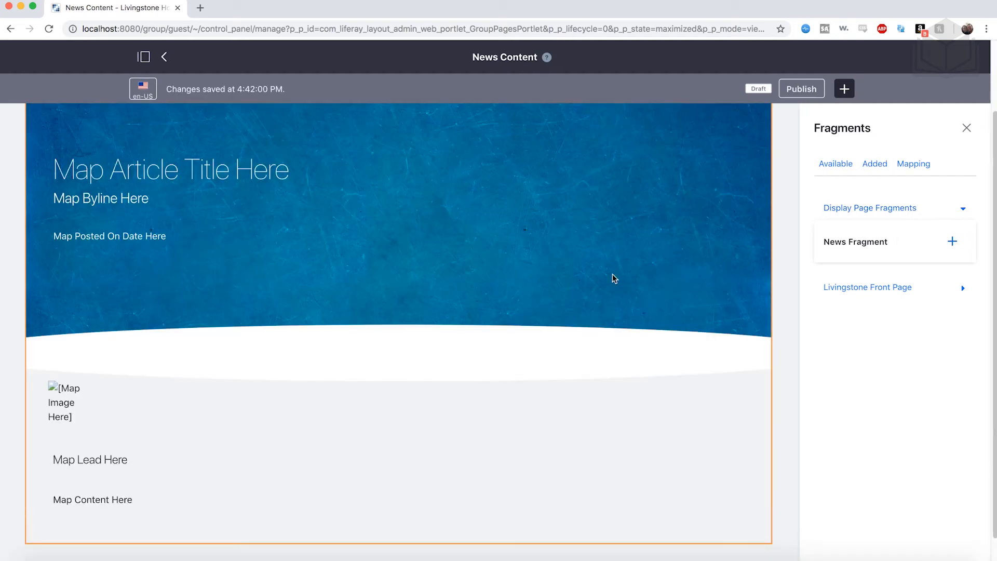
pyautogui.click(911, 169)
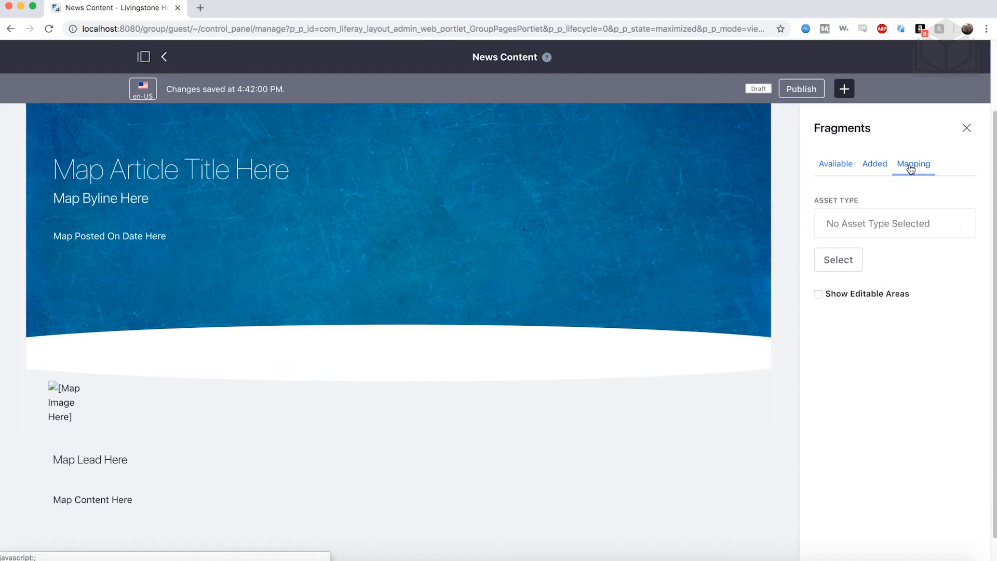
pyautogui.click(849, 264)
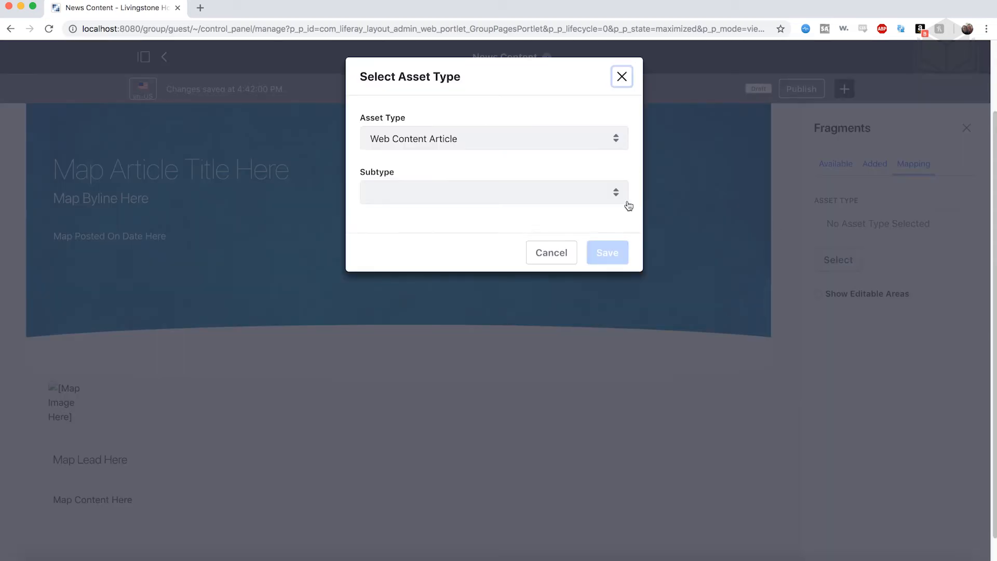
pyautogui.click(507, 194)
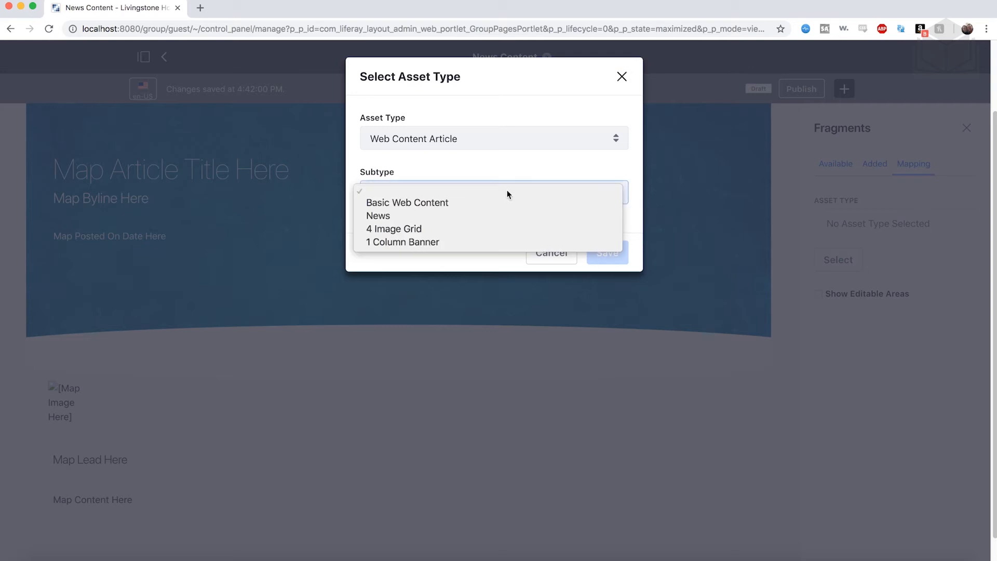
pyautogui.click(449, 214)
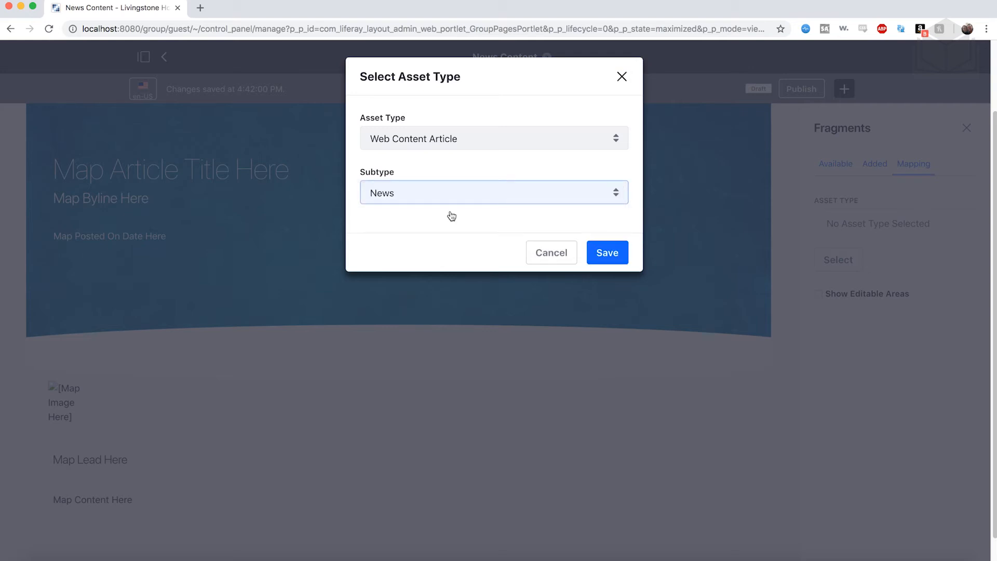
pyautogui.click(605, 253)
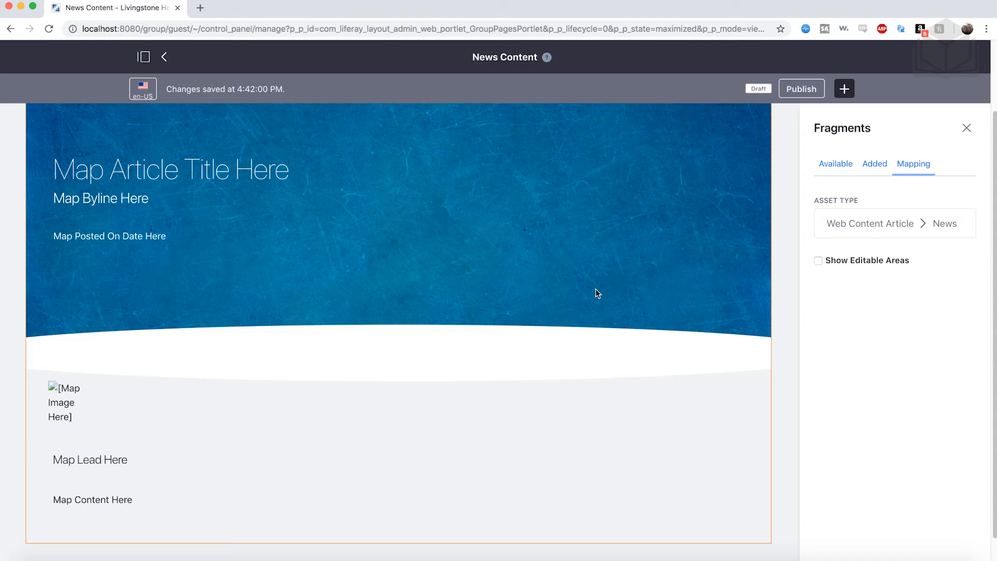
# Map the article title placeholder in the fragment's blue banner to the Article Title field.
pyautogui.scroll(3, 596, 289)
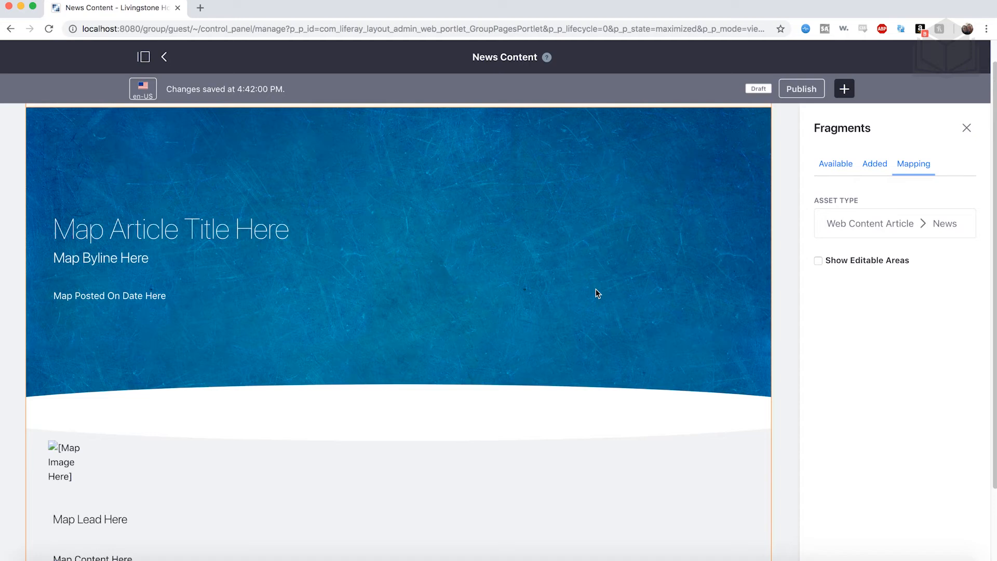
pyautogui.scroll(-2, 312, 269)
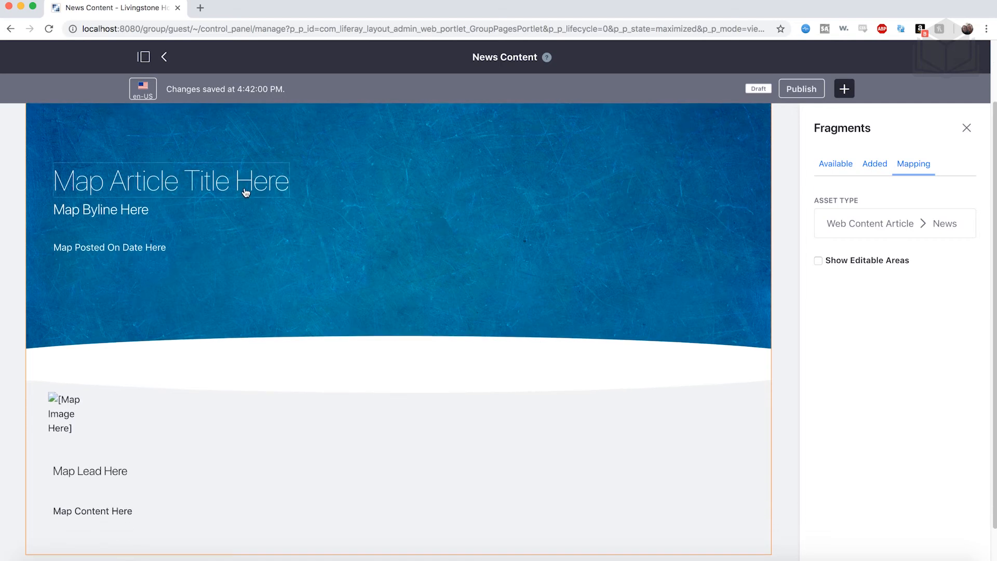
pyautogui.click(229, 188)
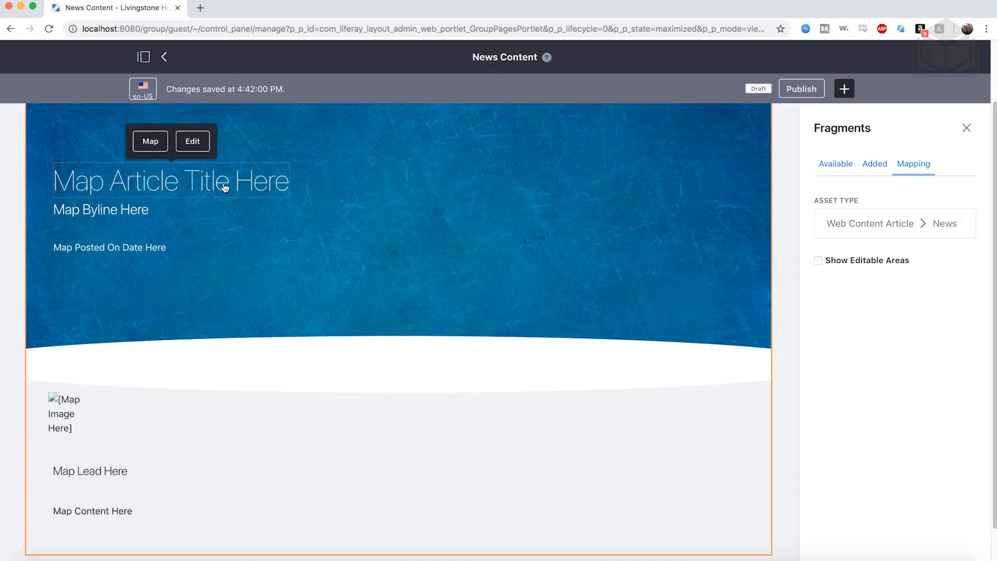
pyautogui.click(151, 142)
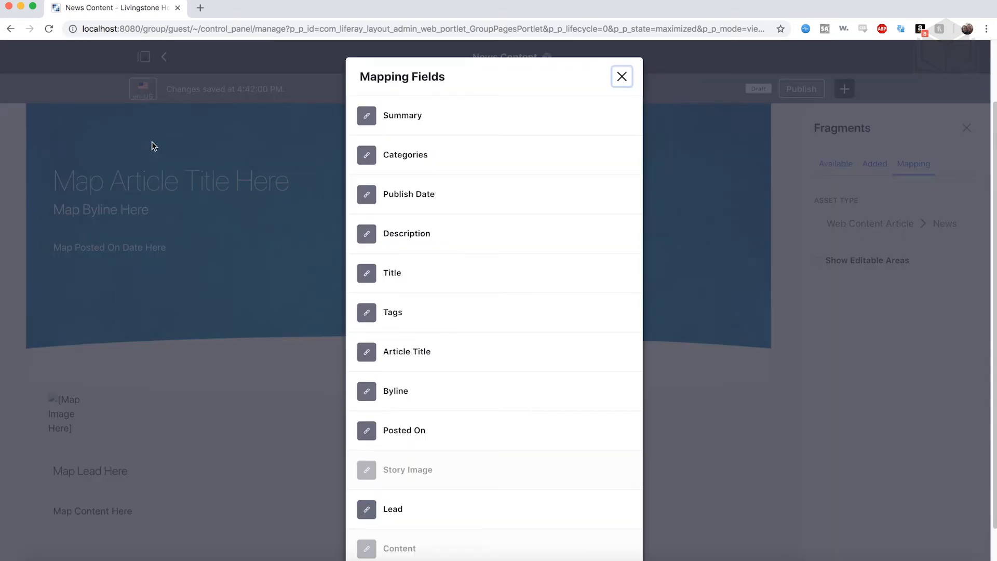
pyautogui.scroll(-1, 449, 256)
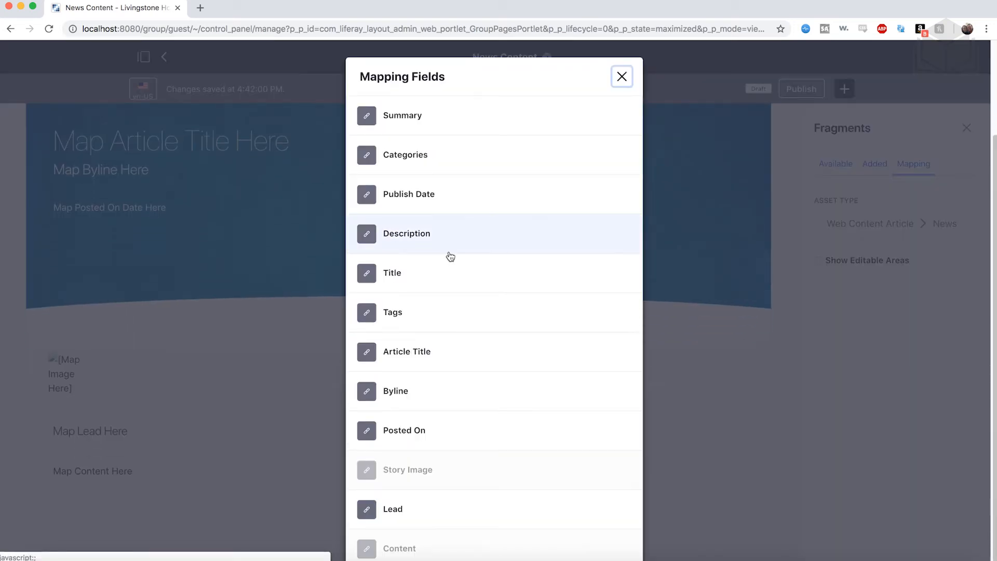
pyautogui.click(431, 351)
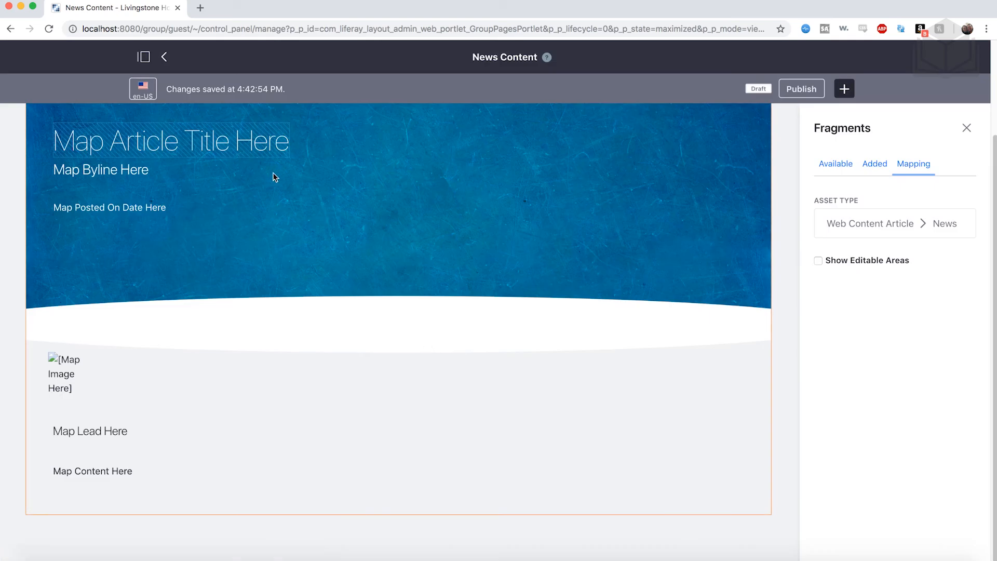
# Map the byline placeholder below the article title to the Byline field.
pyautogui.click(131, 175)
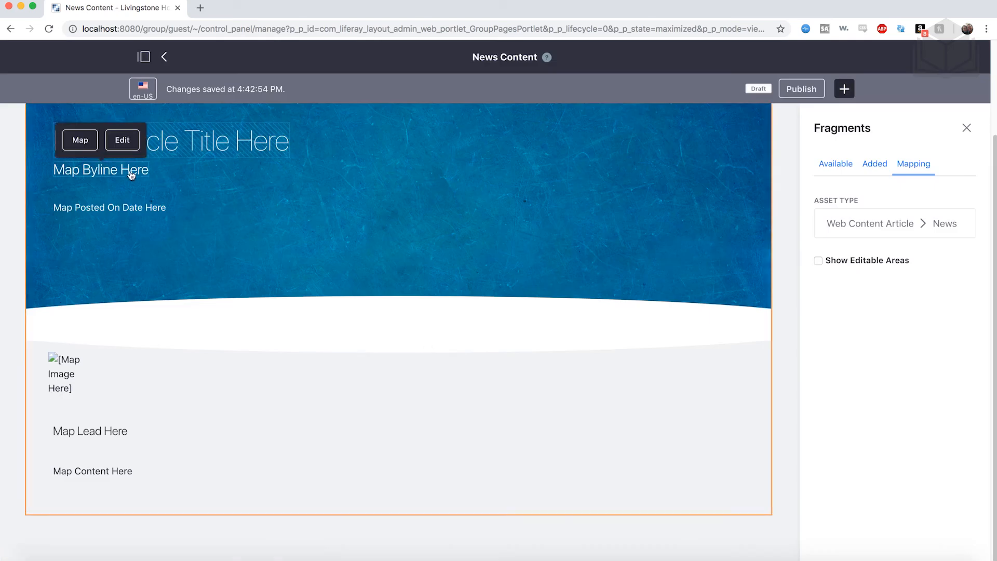
pyautogui.click(81, 140)
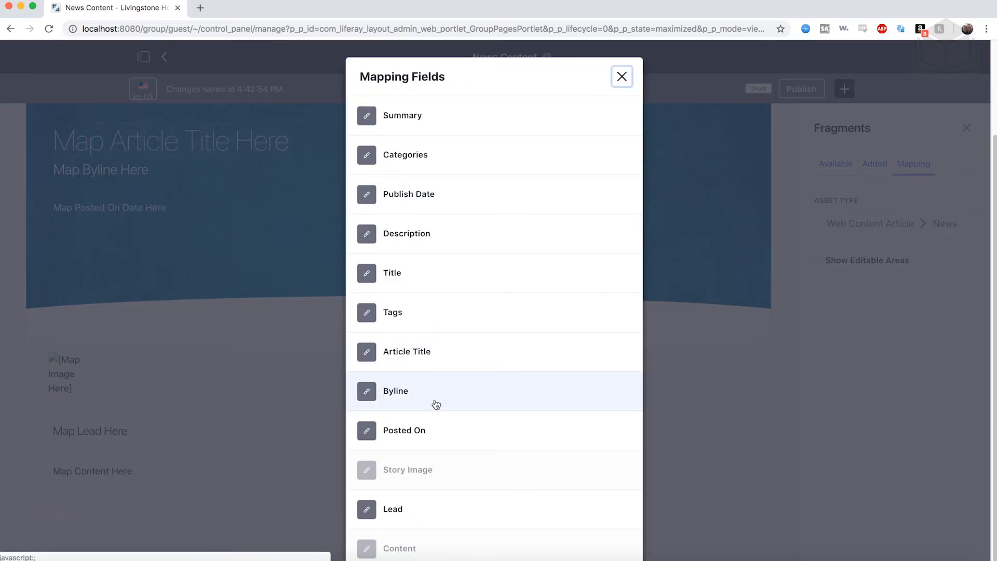
pyautogui.click(436, 404)
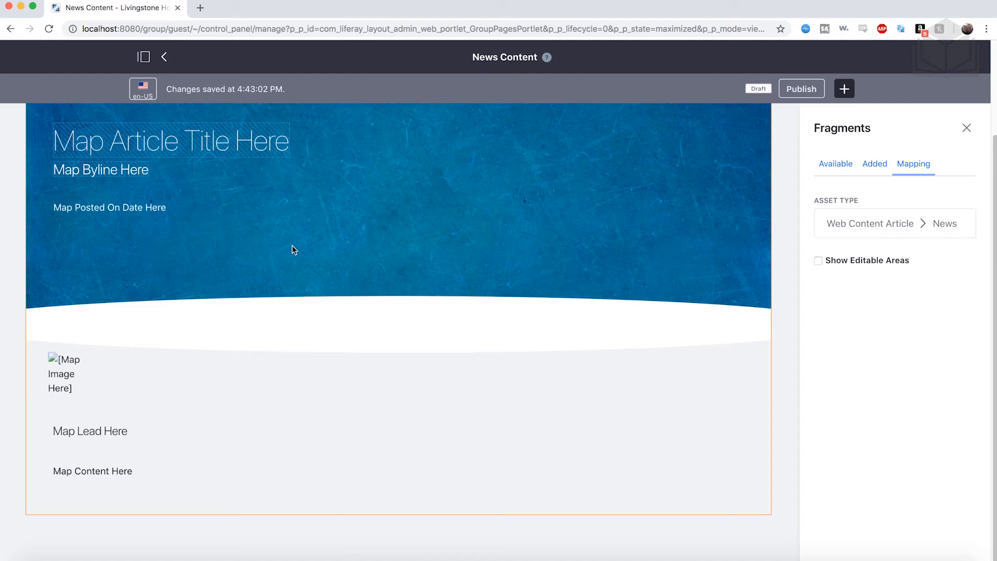
# Map the posted-on date placeholder to the Posted On field and the image placeholder to the Story Image field.
pyautogui.click(139, 210)
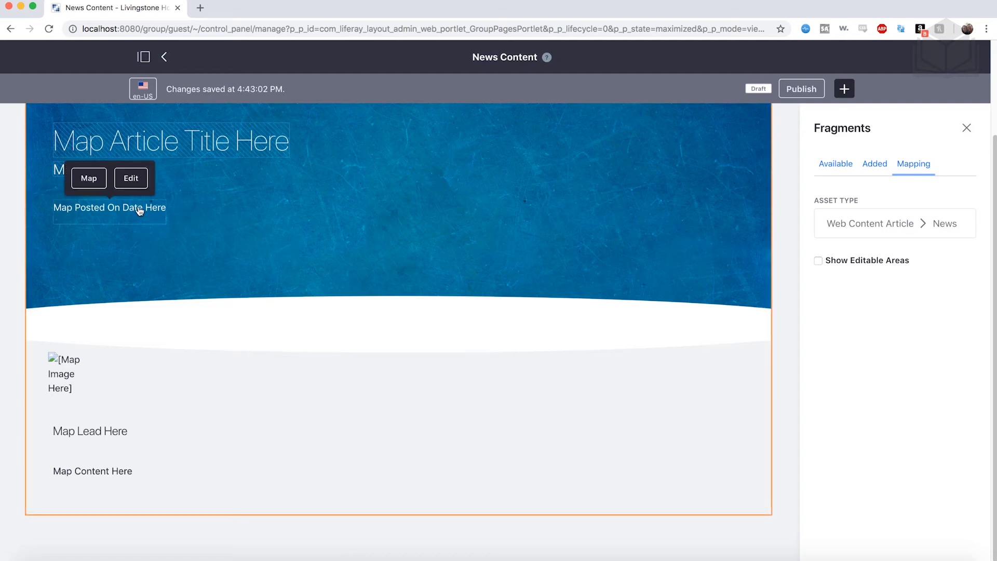
pyautogui.click(91, 176)
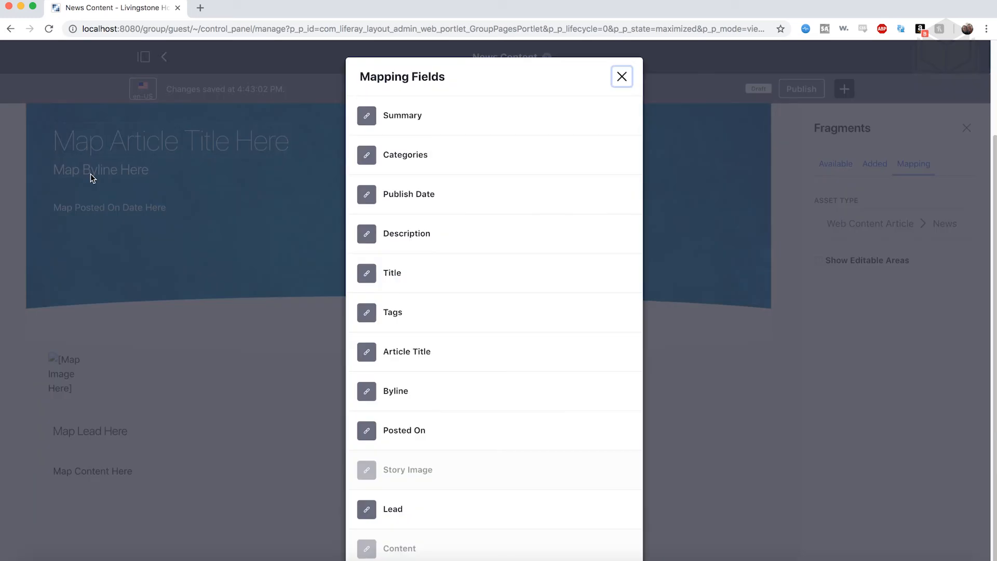
pyautogui.click(455, 435)
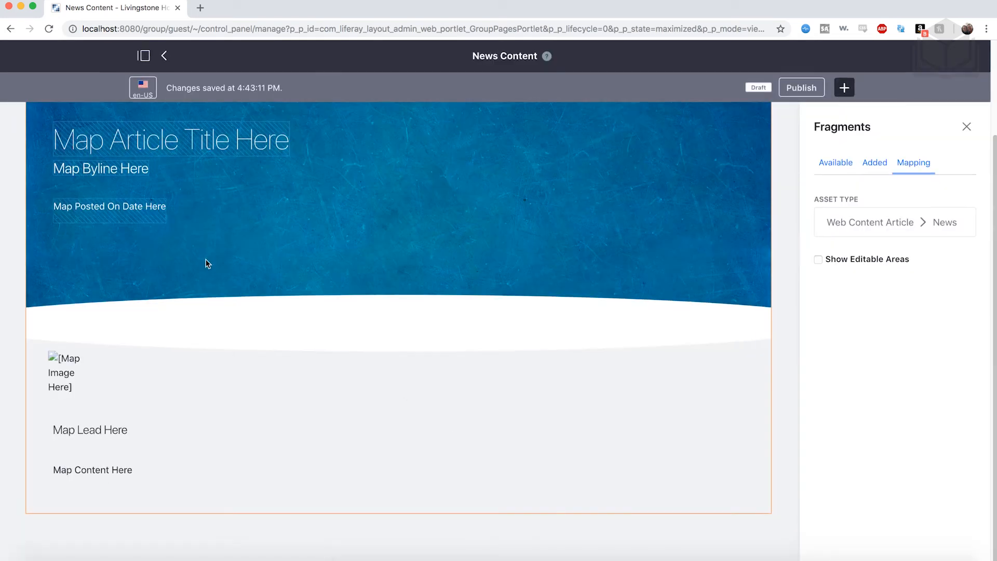
pyautogui.click(79, 375)
pyautogui.click(30, 330)
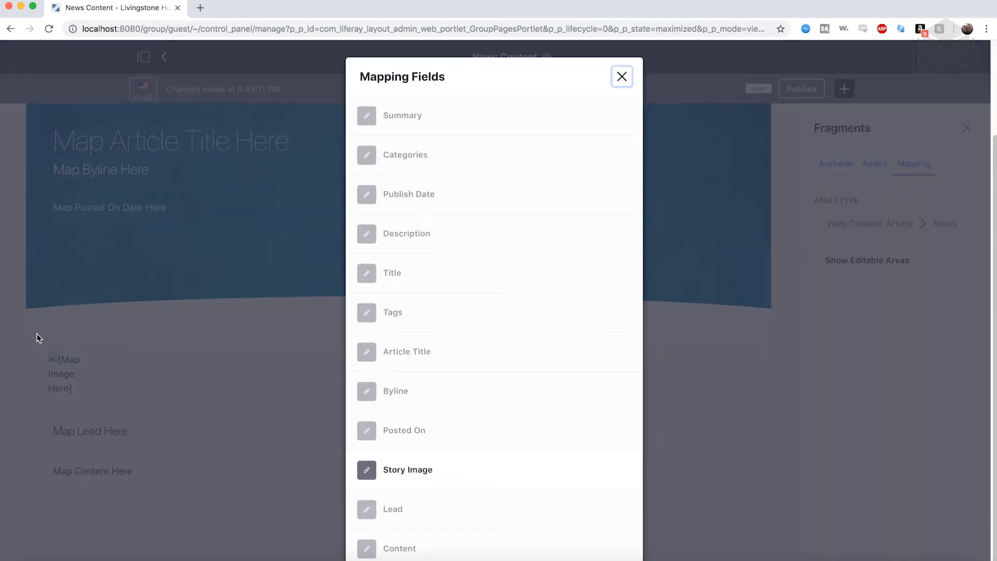
pyautogui.click(439, 471)
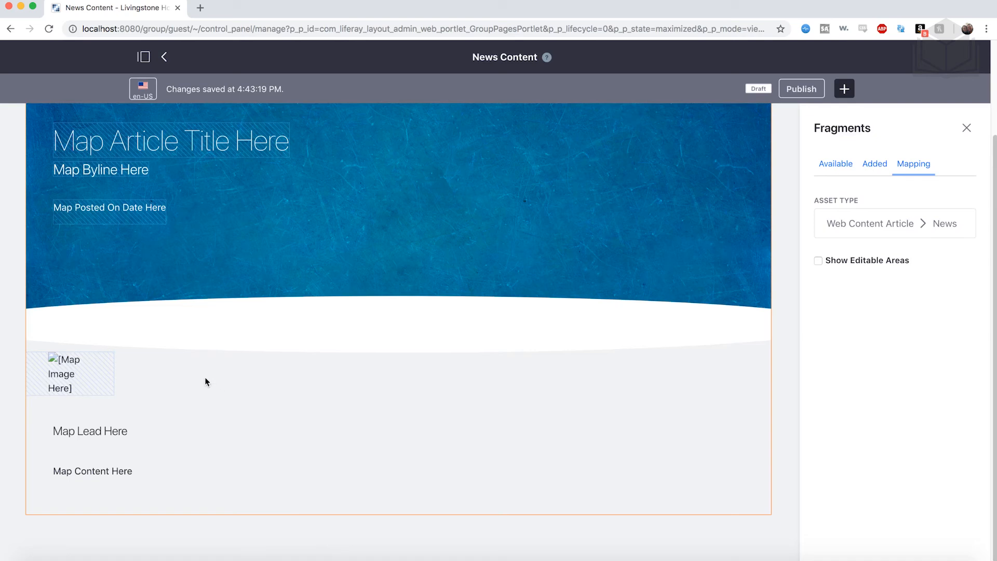
# Map the lead placeholder to the Lead field and the content placeholder below it to the Content field.
pyautogui.click(110, 440)
pyautogui.click(69, 400)
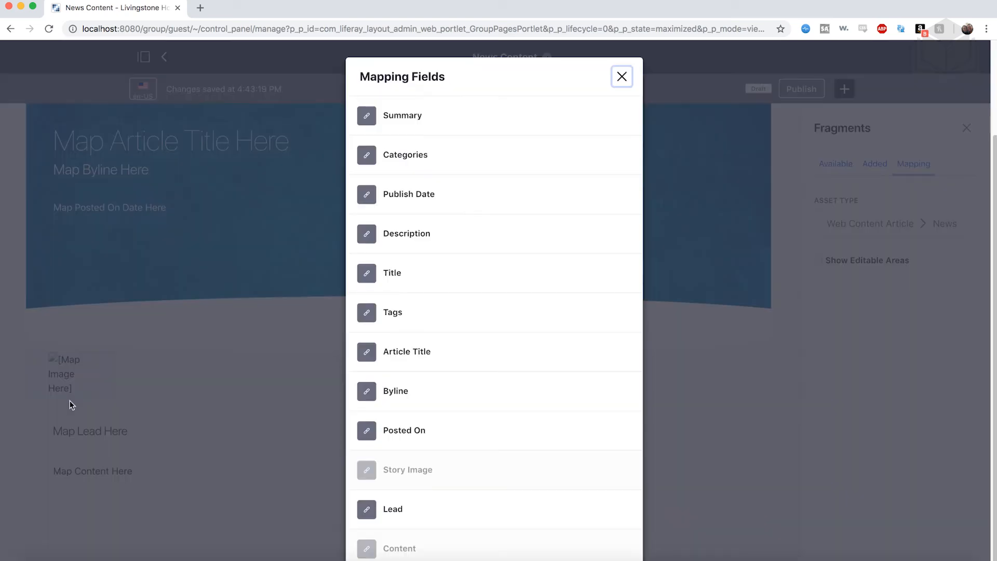
pyautogui.click(410, 510)
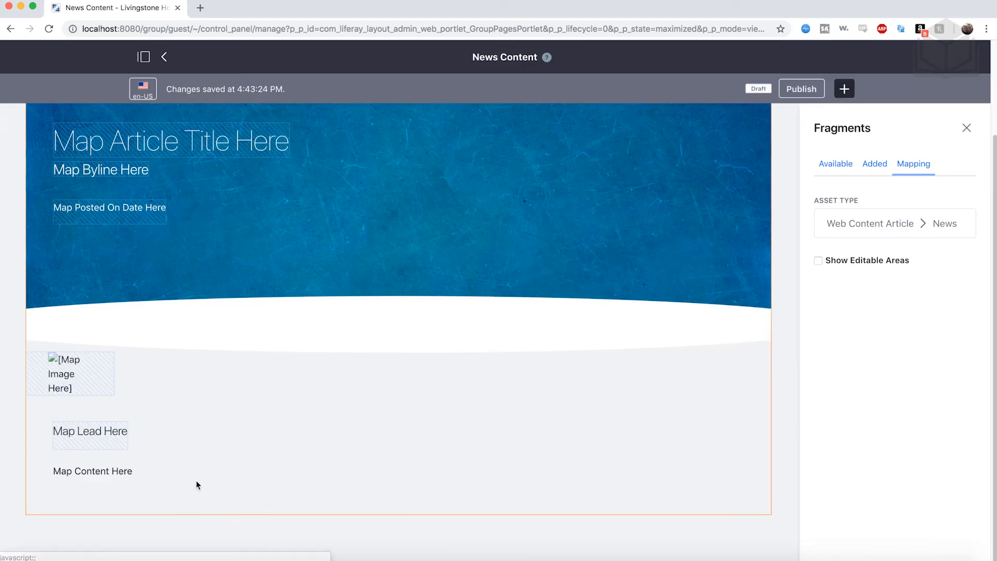
pyautogui.click(111, 475)
pyautogui.click(67, 437)
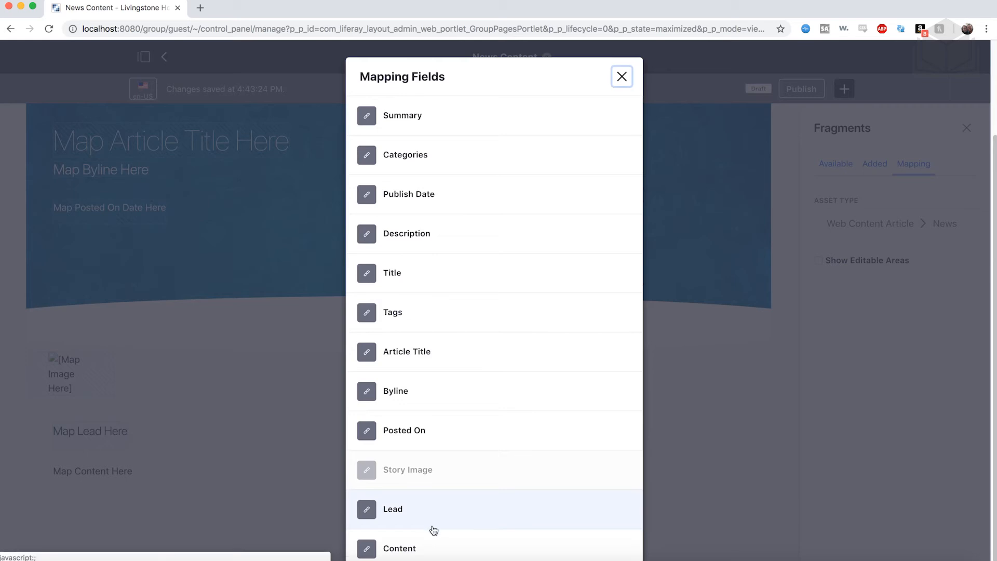
pyautogui.click(454, 551)
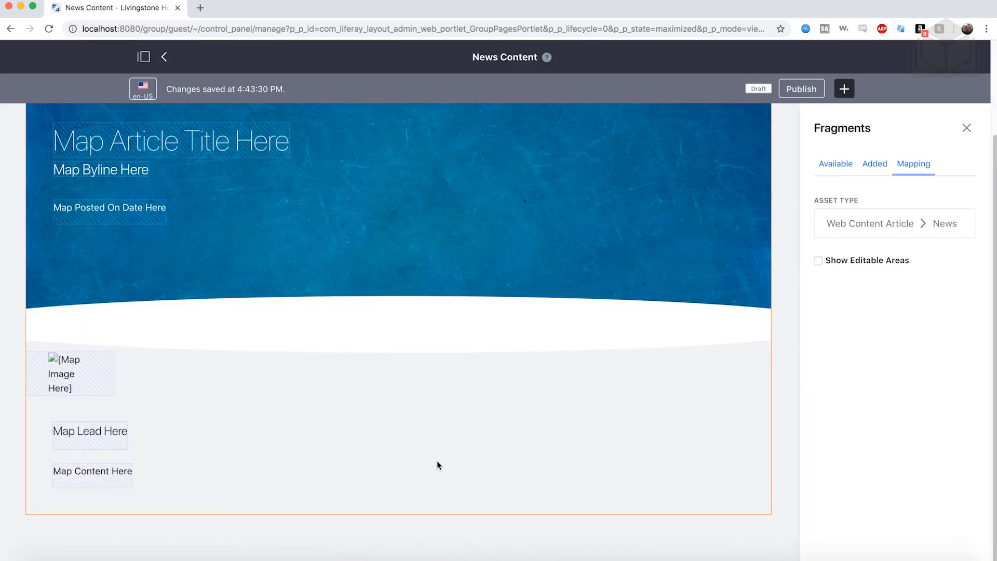
# Publish the News Content display page and mark it as the default display page.
pyautogui.scroll(3, 606, 396)
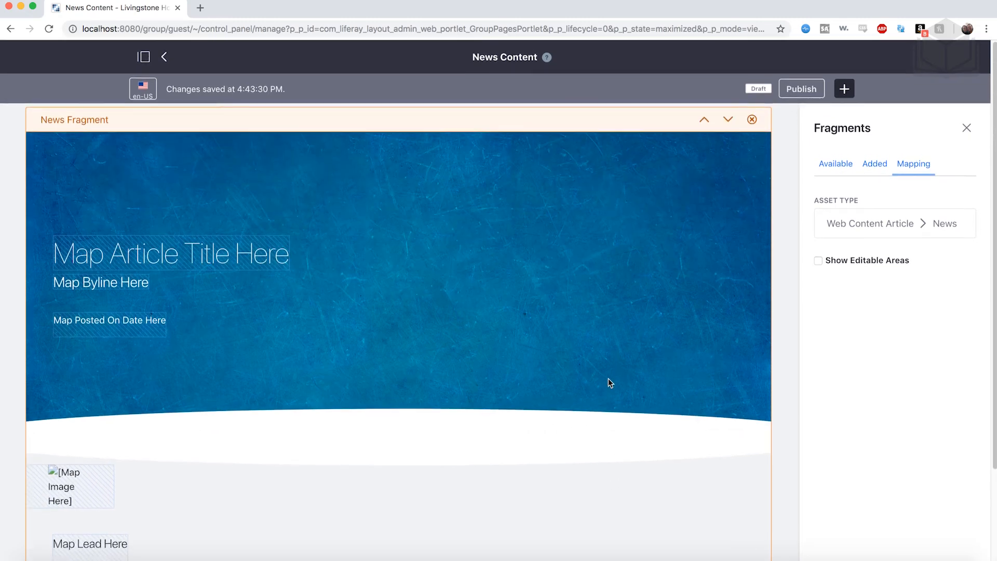
pyautogui.click(801, 93)
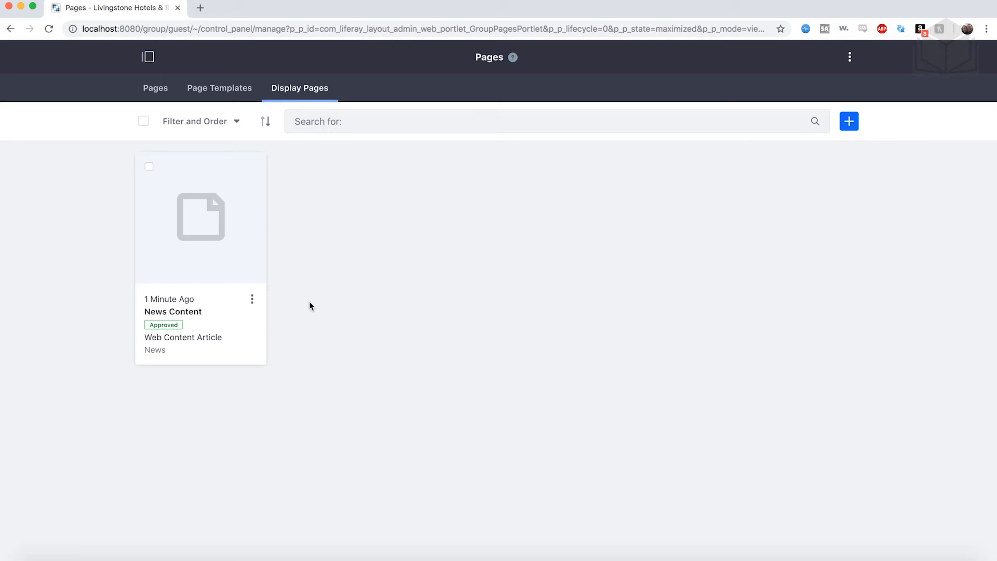
pyautogui.click(253, 300)
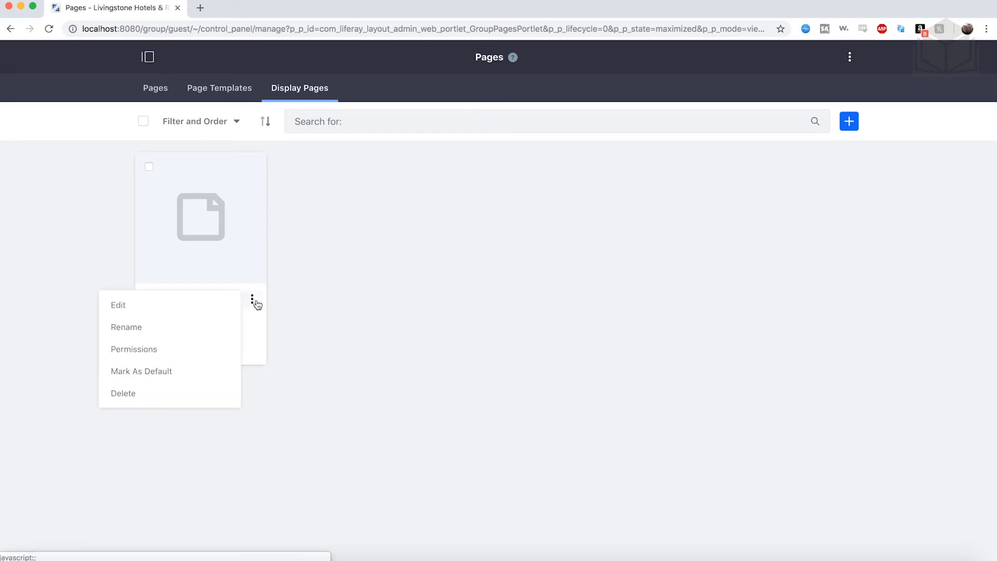
pyautogui.click(200, 372)
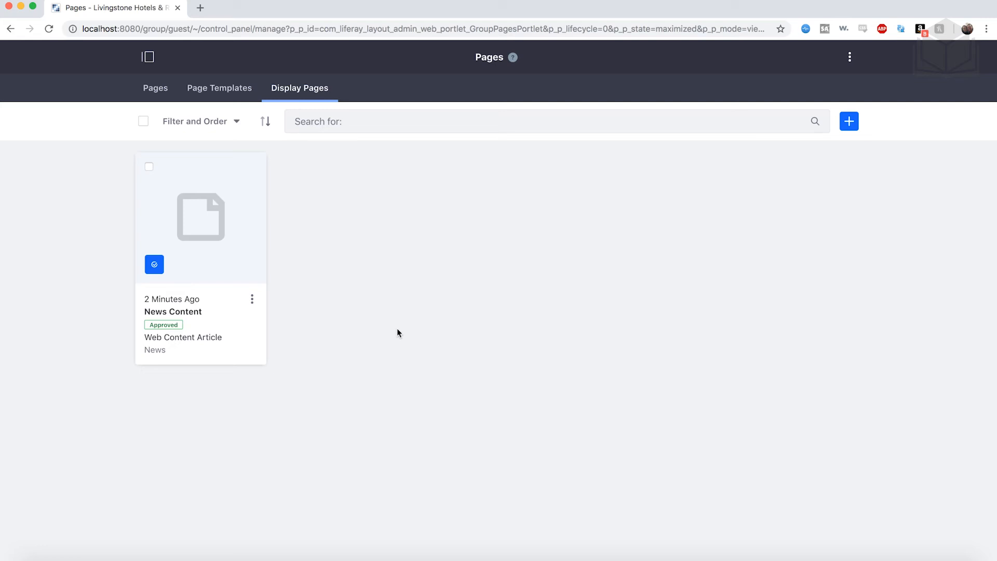
# Open the News Template for editing from the site's Web Content templates.
pyautogui.click(149, 57)
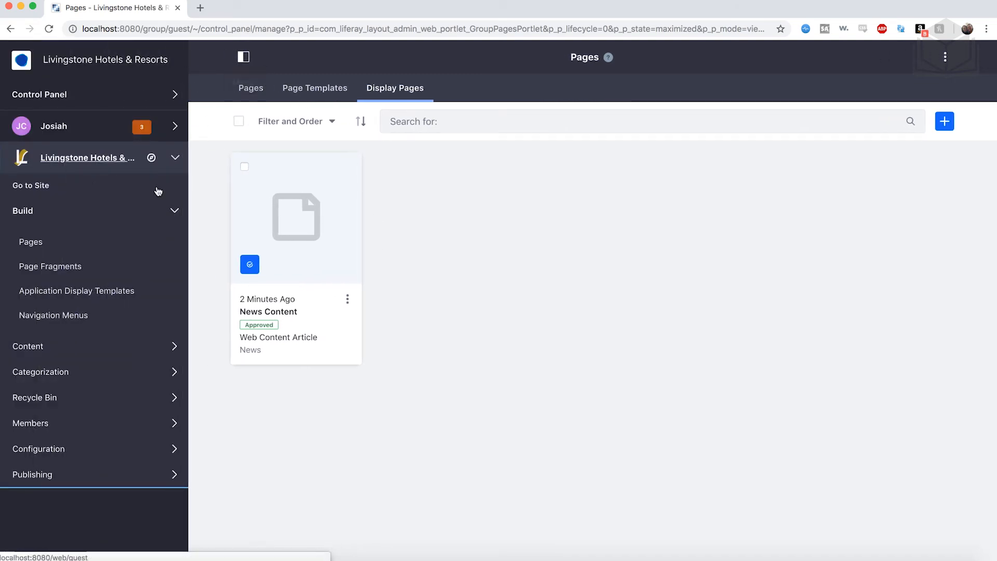
pyautogui.click(71, 220)
pyautogui.click(50, 236)
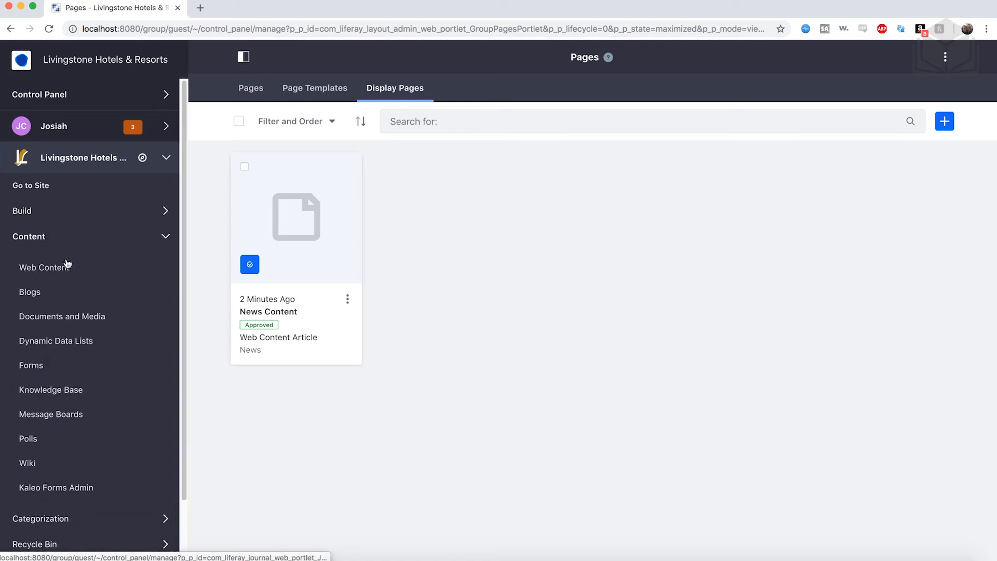
pyautogui.click(58, 268)
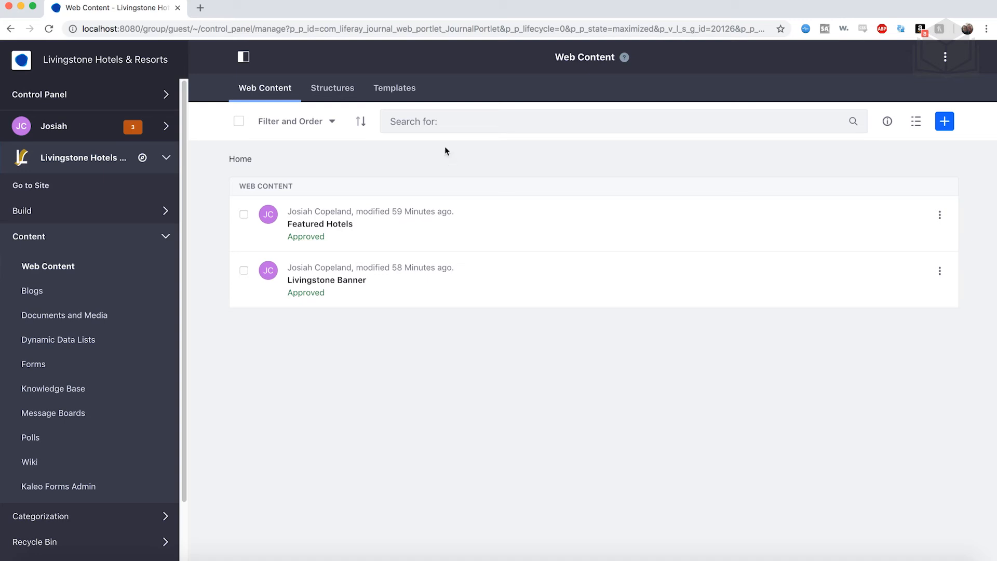
pyautogui.click(394, 91)
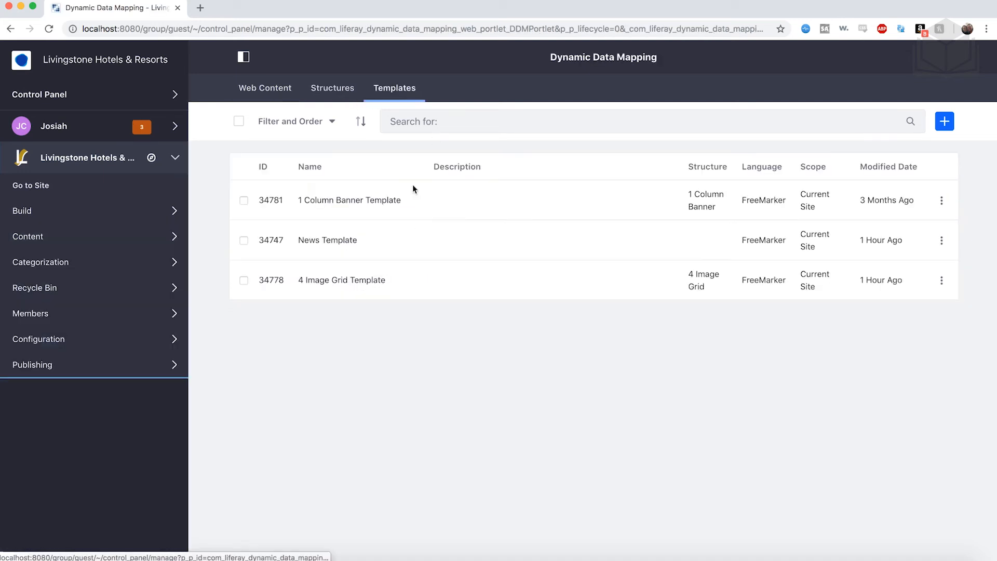
pyautogui.click(345, 240)
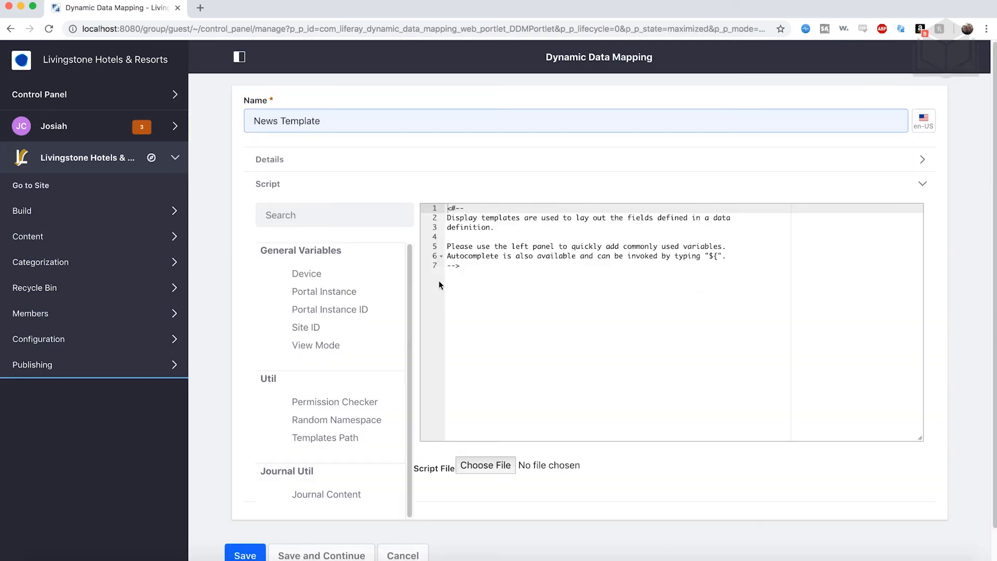
# Assign the News structure to the template in its details and save the template.
pyautogui.click(337, 162)
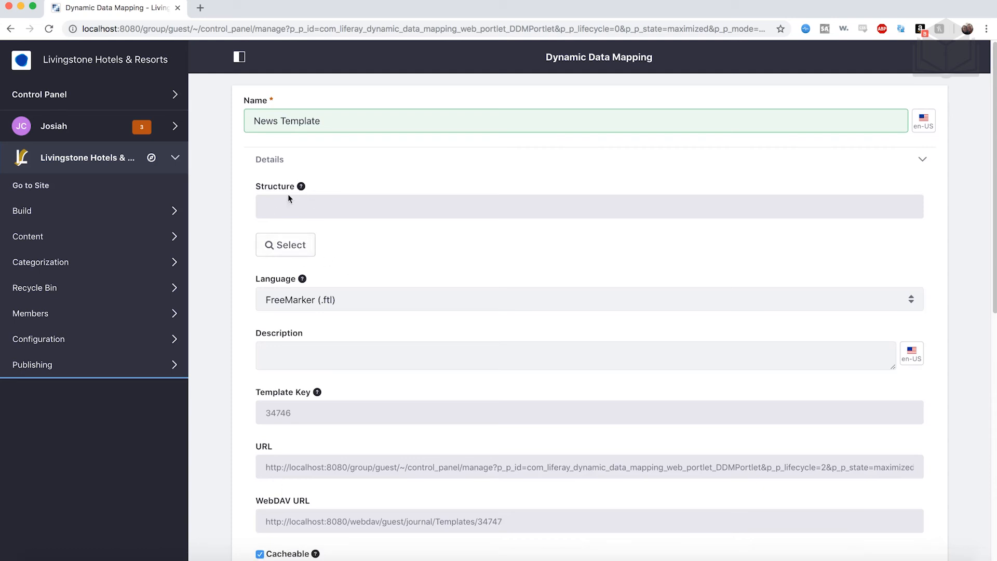
pyautogui.click(293, 248)
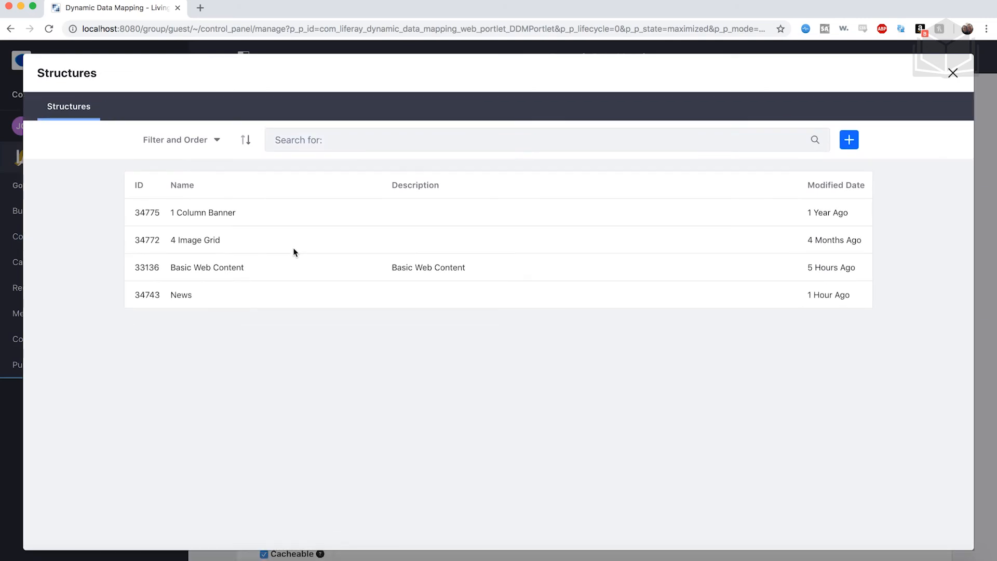
pyautogui.click(186, 297)
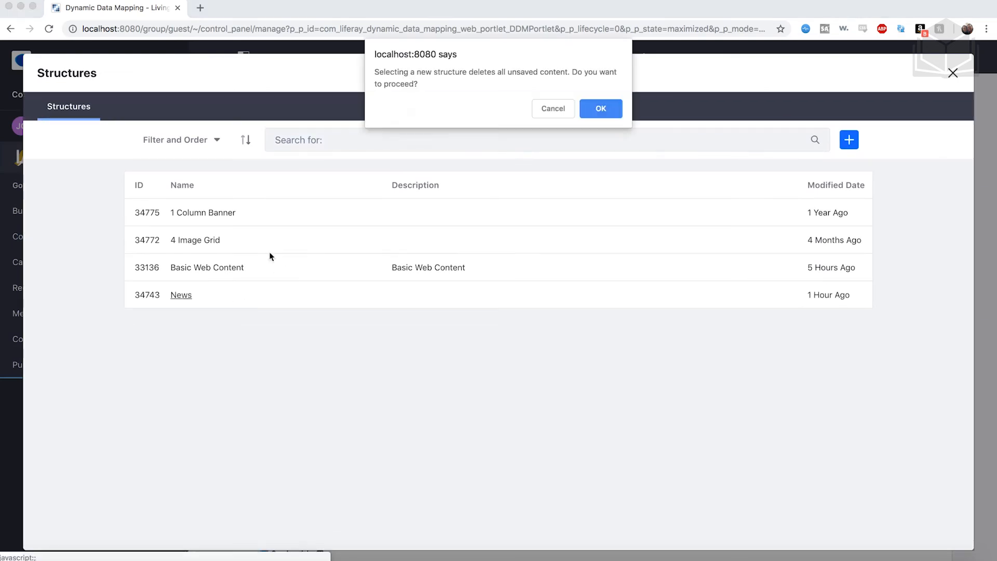
pyautogui.click(600, 109)
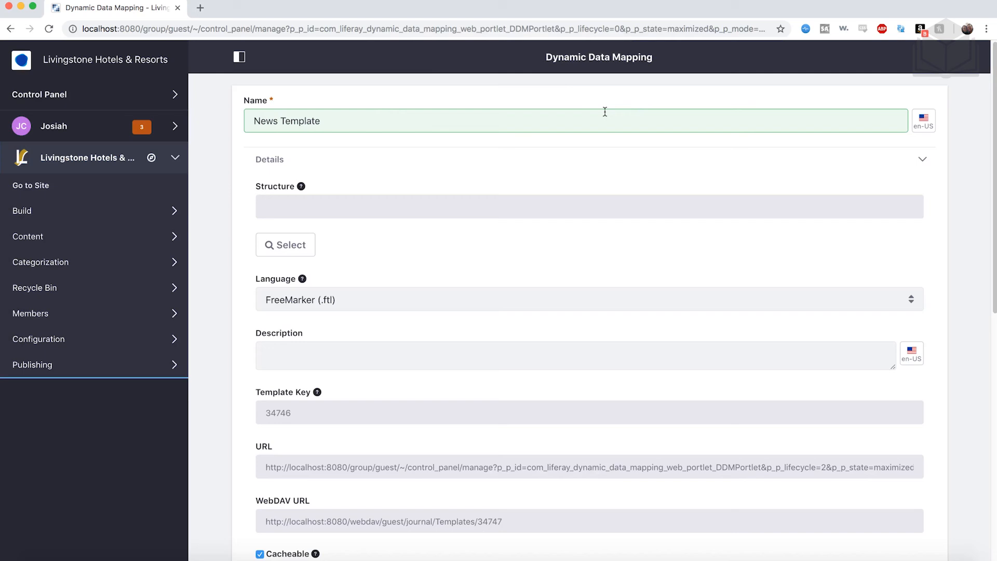
pyautogui.scroll(-15, 241, 370)
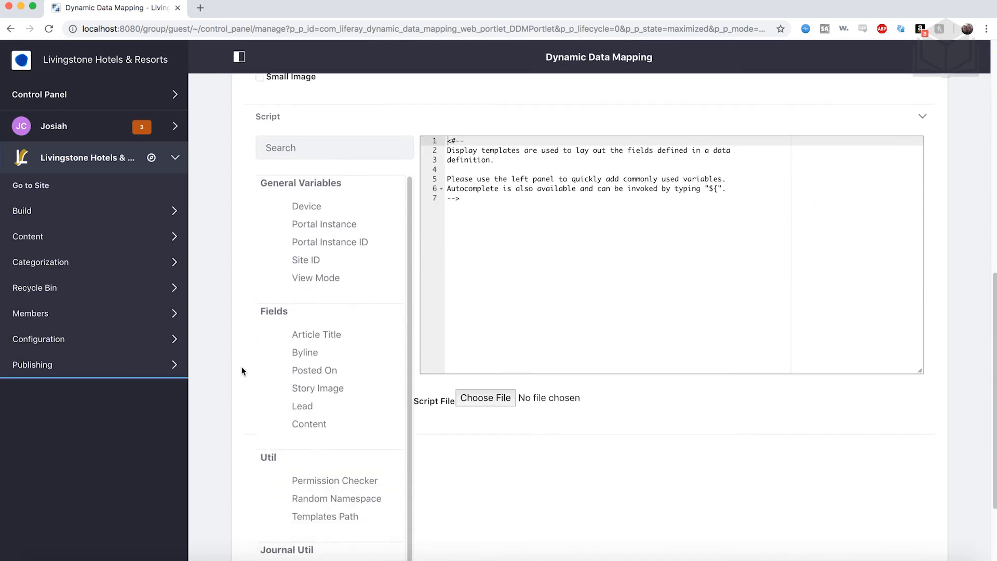
pyautogui.click(242, 530)
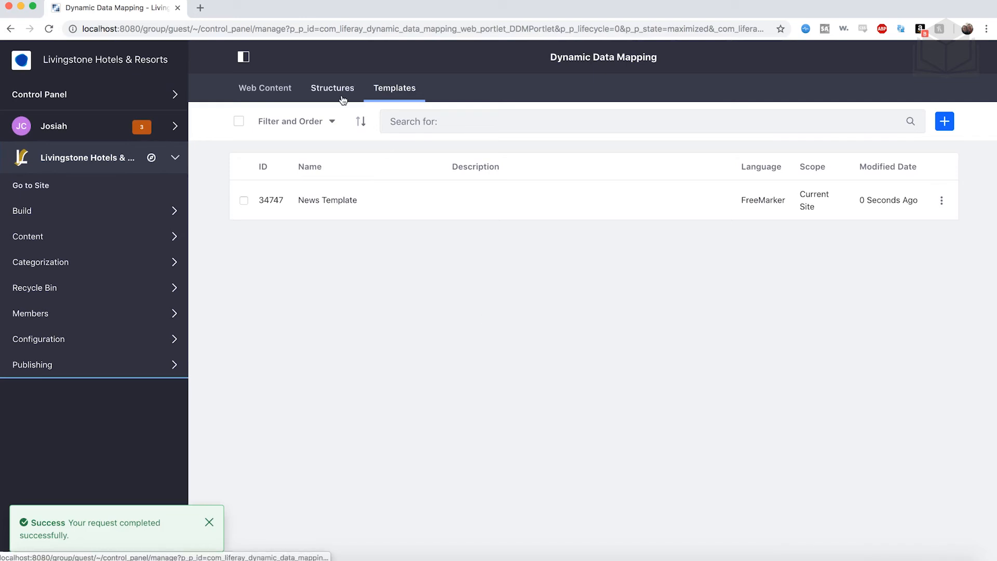
pyautogui.click(342, 98)
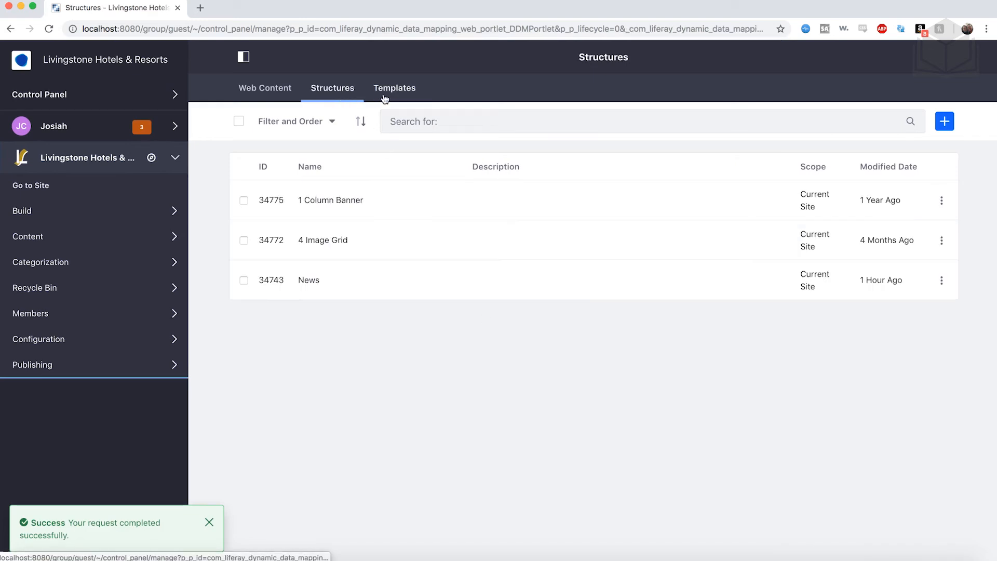
pyautogui.click(384, 99)
pyautogui.click(338, 92)
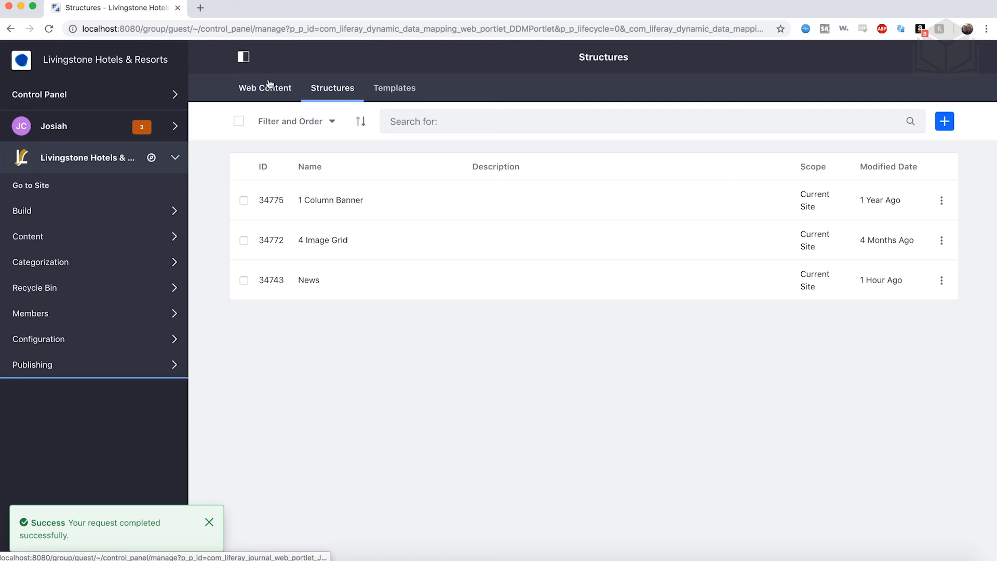
# Start a new News web content article with "New GM driven by desire to bring hotel back to its roots" as Title and Article Title.
pyautogui.click(255, 90)
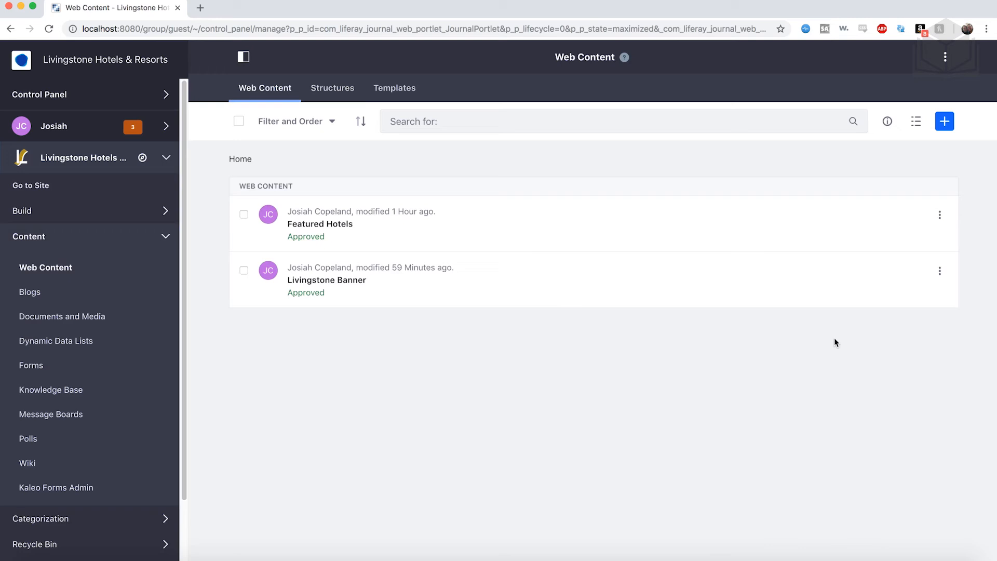
pyautogui.click(951, 122)
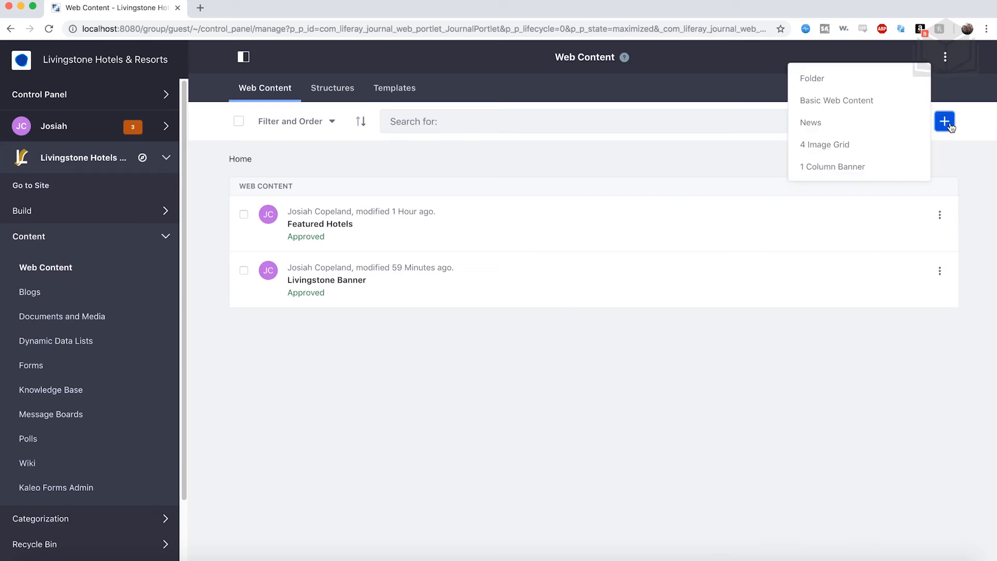
pyautogui.click(860, 128)
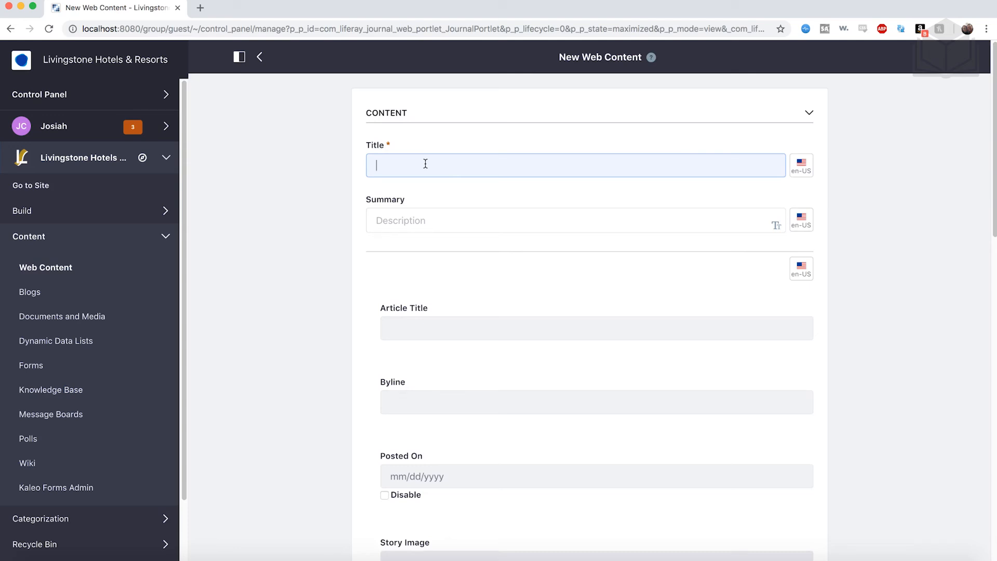
pyautogui.write('New GM driven by desire to bring hotel ba')
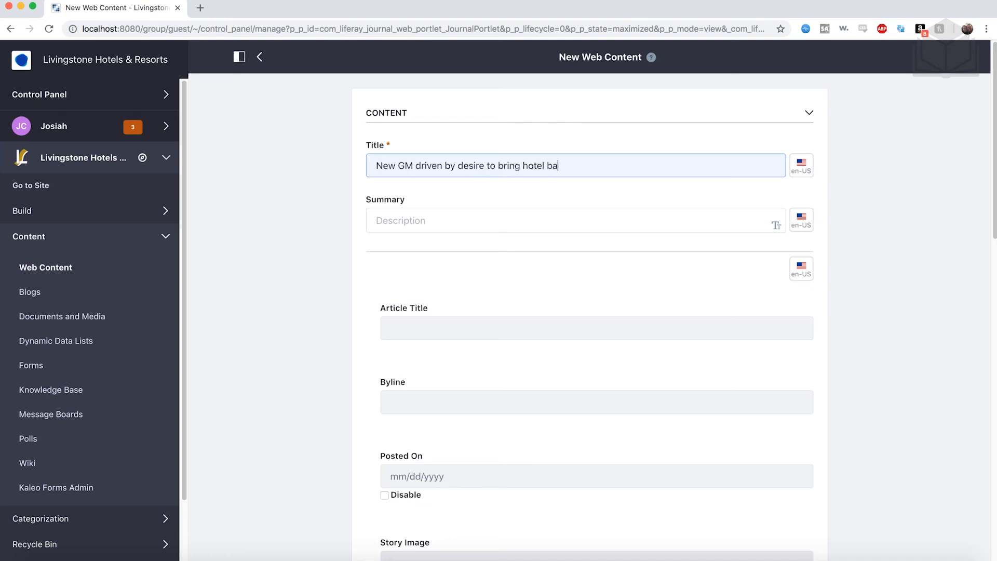
pyautogui.write('ck to its roots')
pyautogui.press('super+a')
pyautogui.press('super+c')
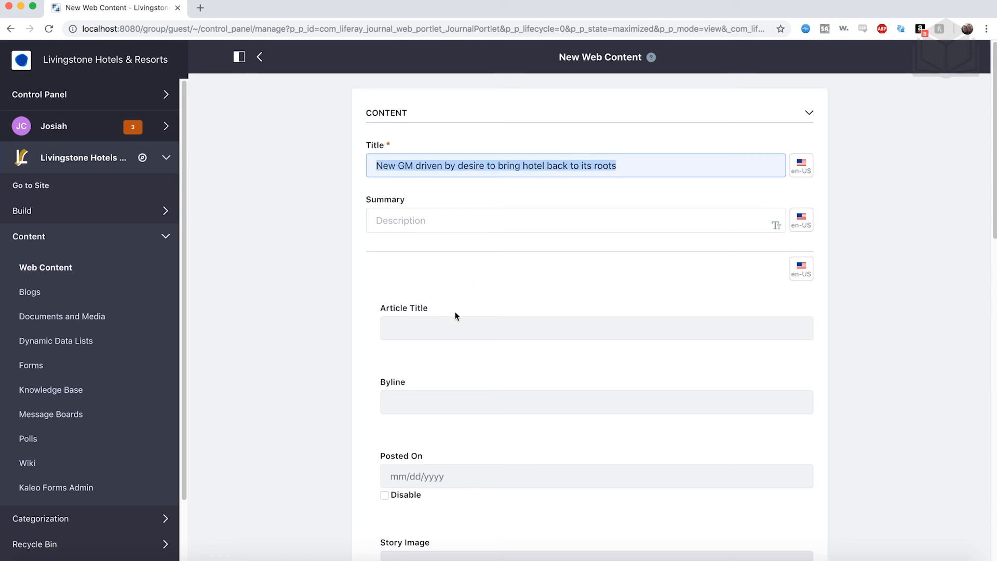
pyautogui.click(429, 327)
pyautogui.press('super+v')
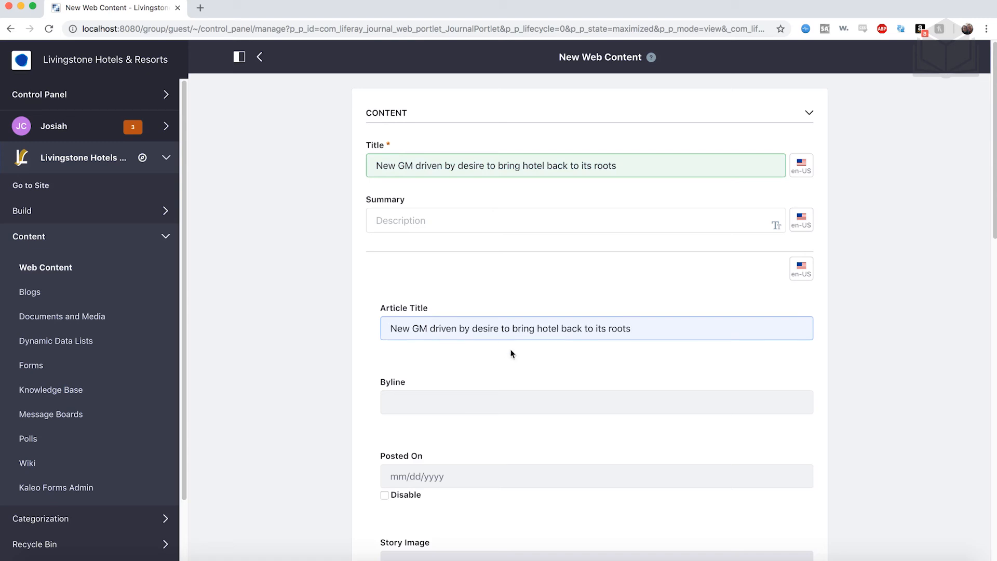
# Enter the author's full name in the article's Byline field.
pyautogui.scroll(-3, 512, 354)
pyautogui.click(422, 247)
pyautogui.write('Natalia Michaels')
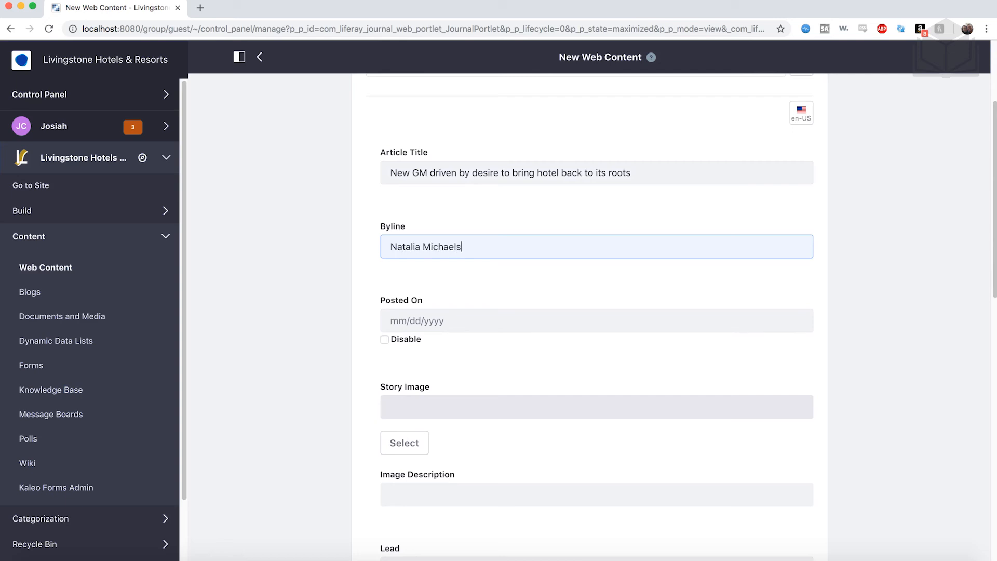
# Set the article's Posted On date to 09/27/2018.
pyautogui.scroll(-2, 443, 251)
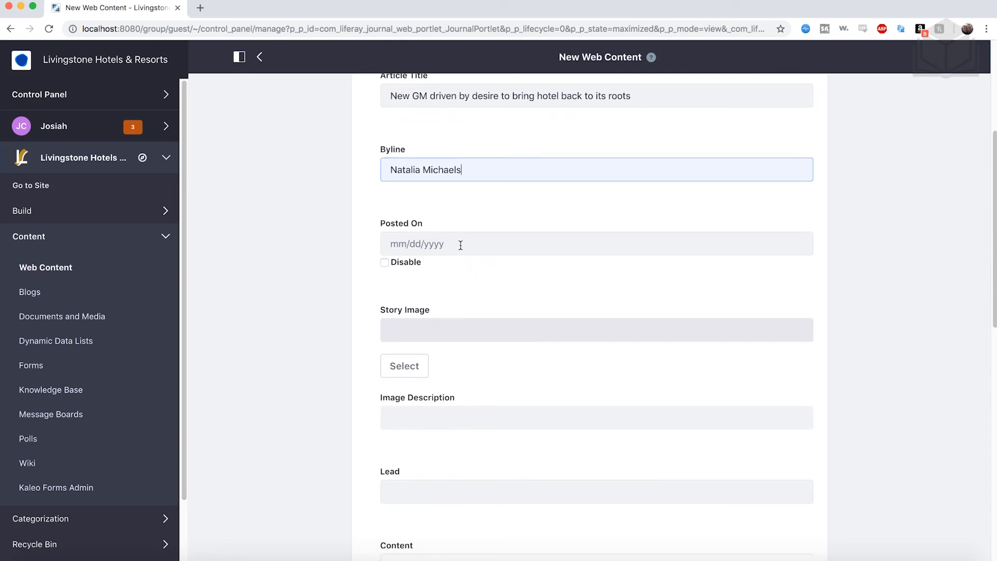
pyautogui.click(460, 245)
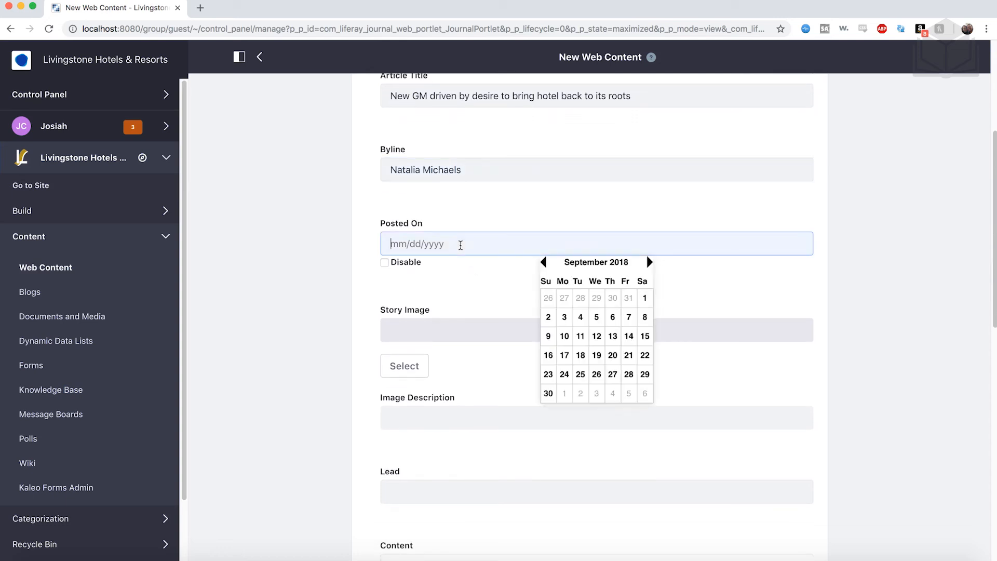
pyautogui.click(612, 376)
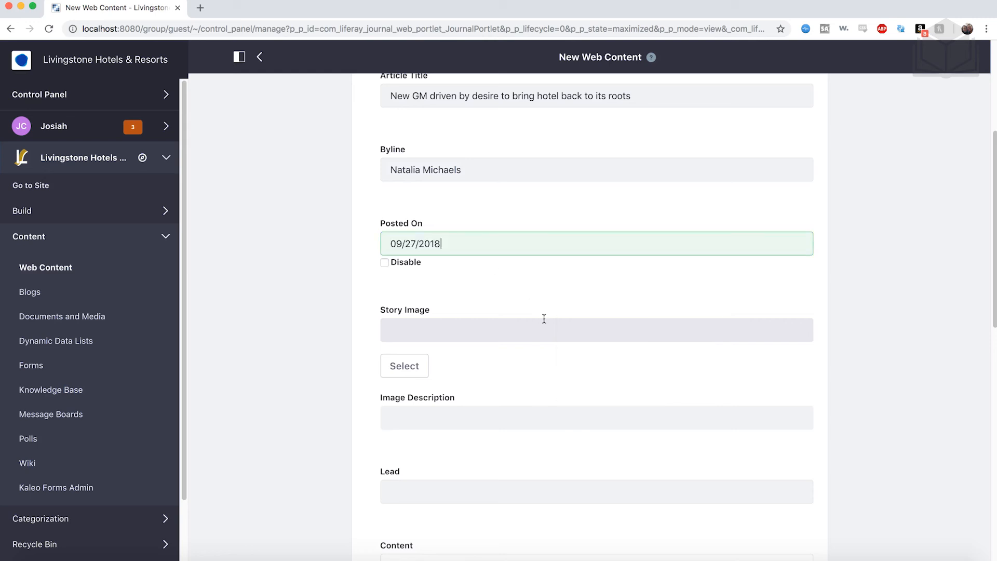
# Upload lounge.jpg from the 04-self-service-solutions folder and add it as the article's Story Image.
pyautogui.scroll(-2, 496, 289)
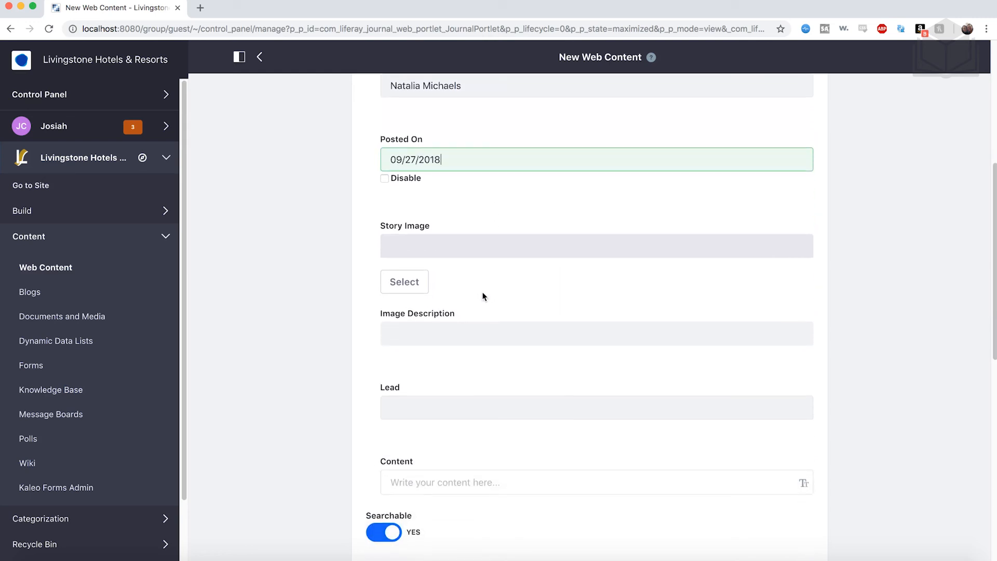
pyautogui.scroll(-1, 483, 280)
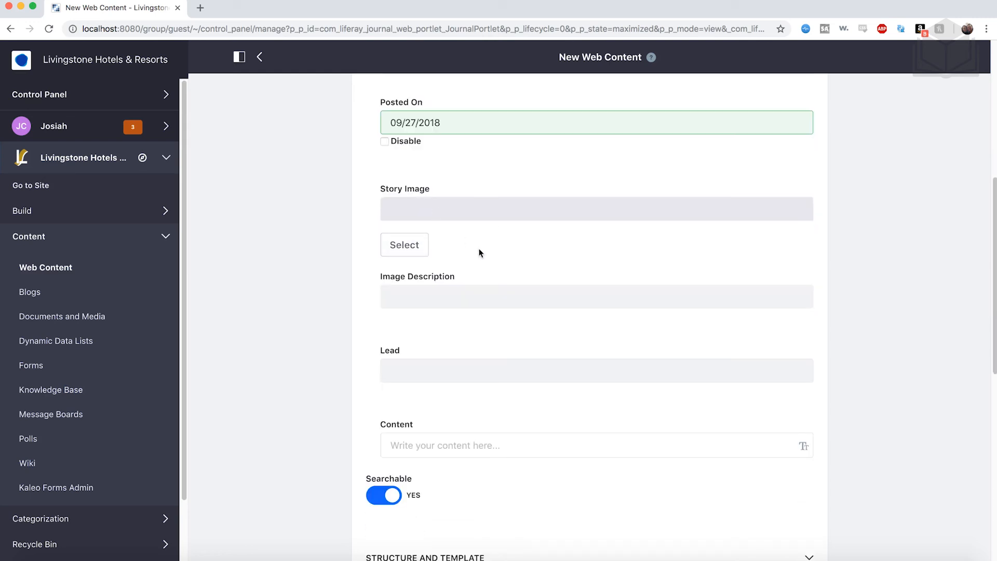
pyautogui.click(416, 252)
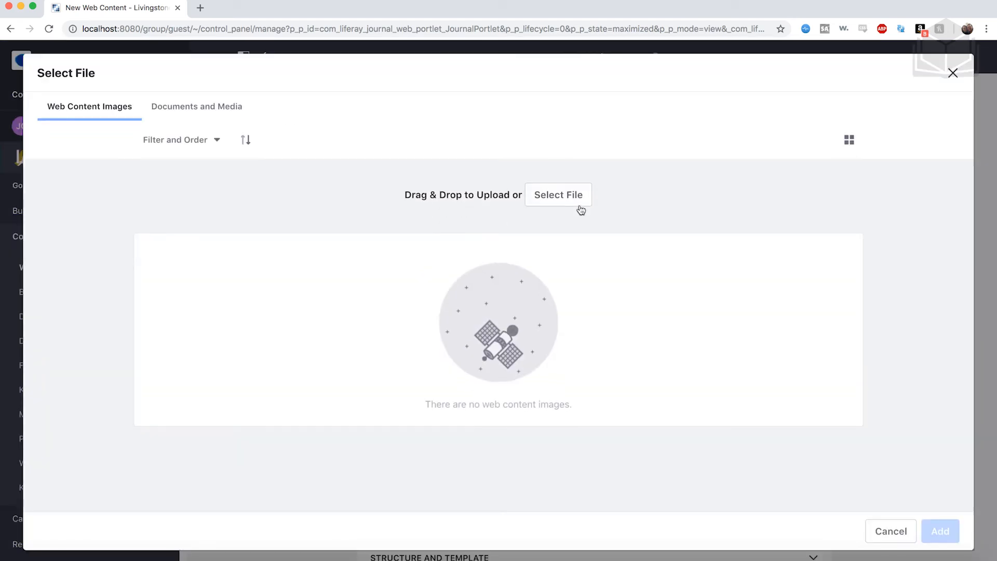
pyautogui.click(578, 198)
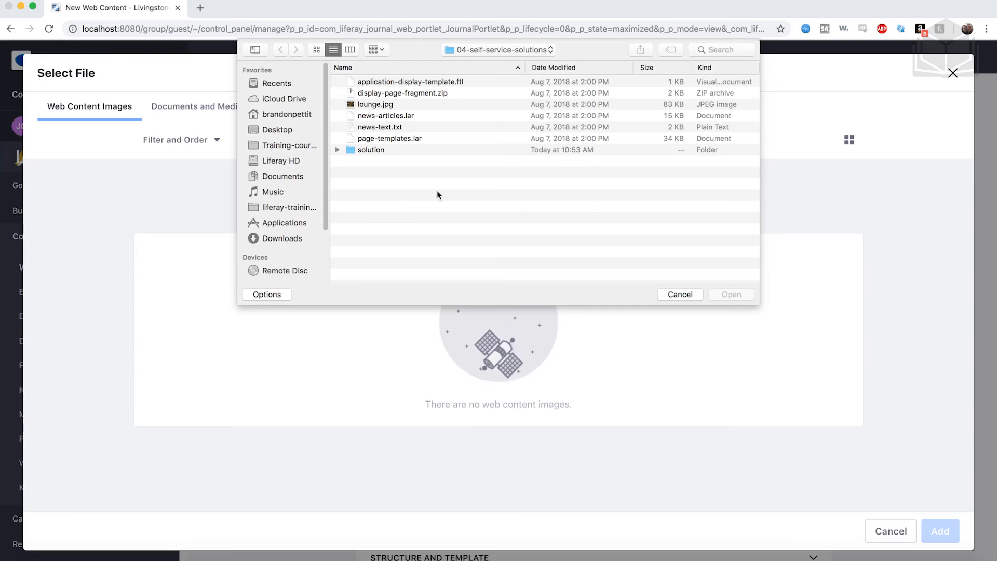
pyautogui.click(394, 103)
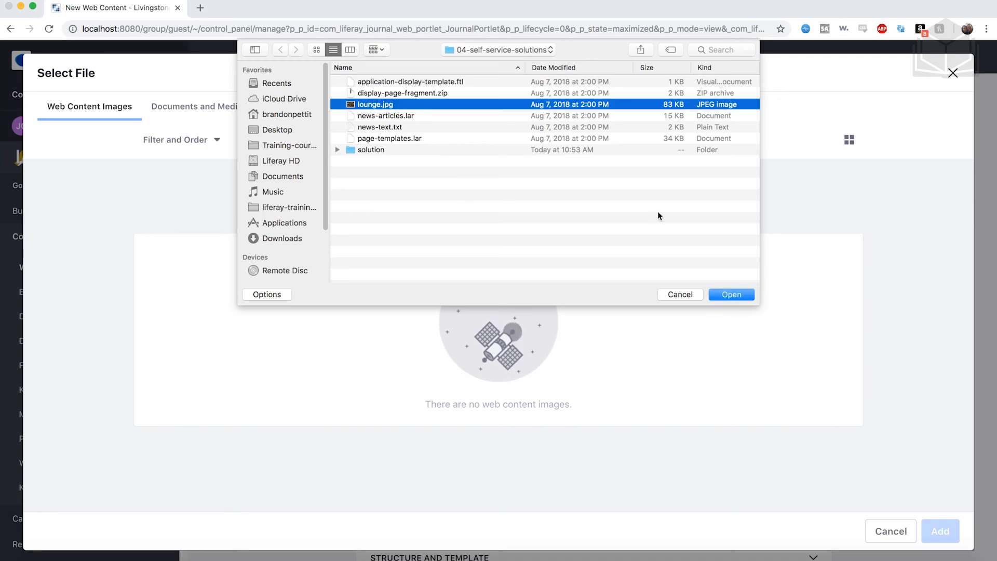
pyautogui.click(728, 295)
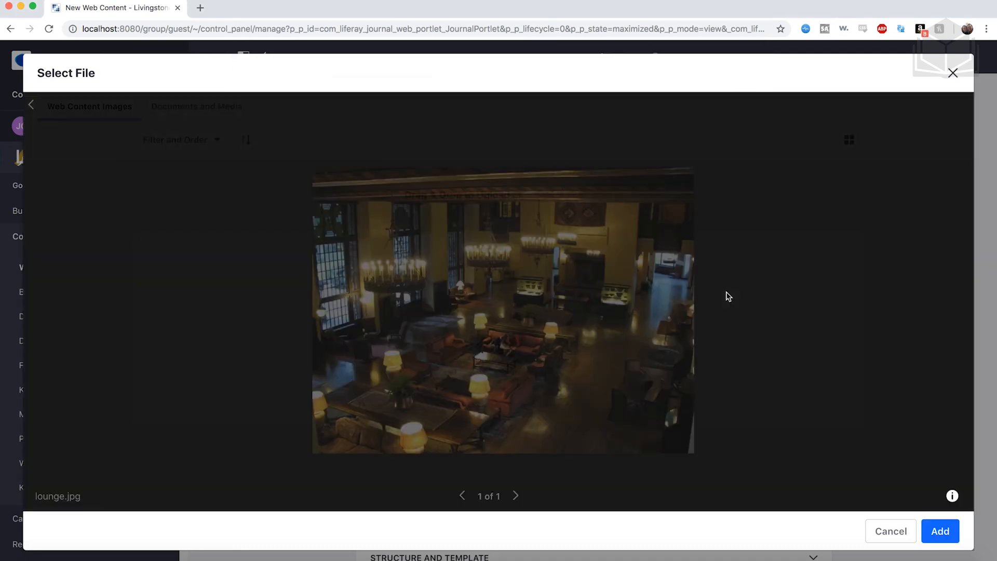
pyautogui.click(940, 538)
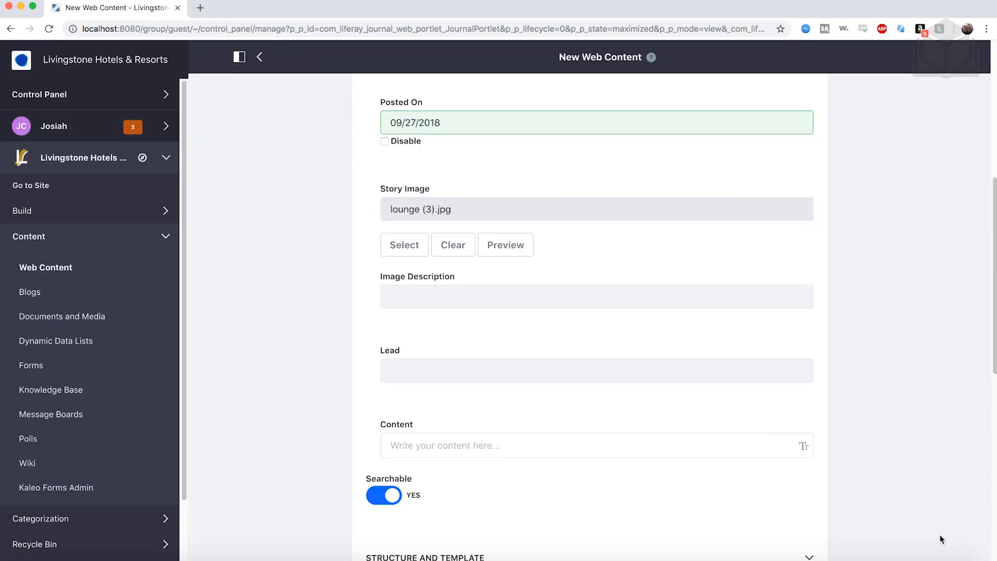
# Fill in the Lead with the new manager's full name followed by "is bringing some fresh ideas to hotel management".
pyautogui.scroll(-3, 491, 288)
pyautogui.scroll(-2, 491, 288)
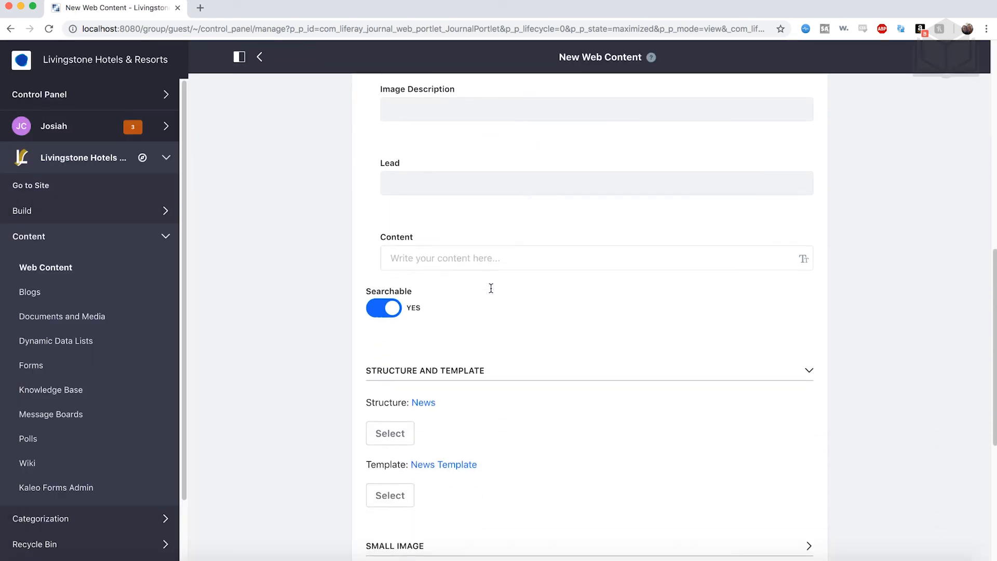
pyautogui.click(421, 166)
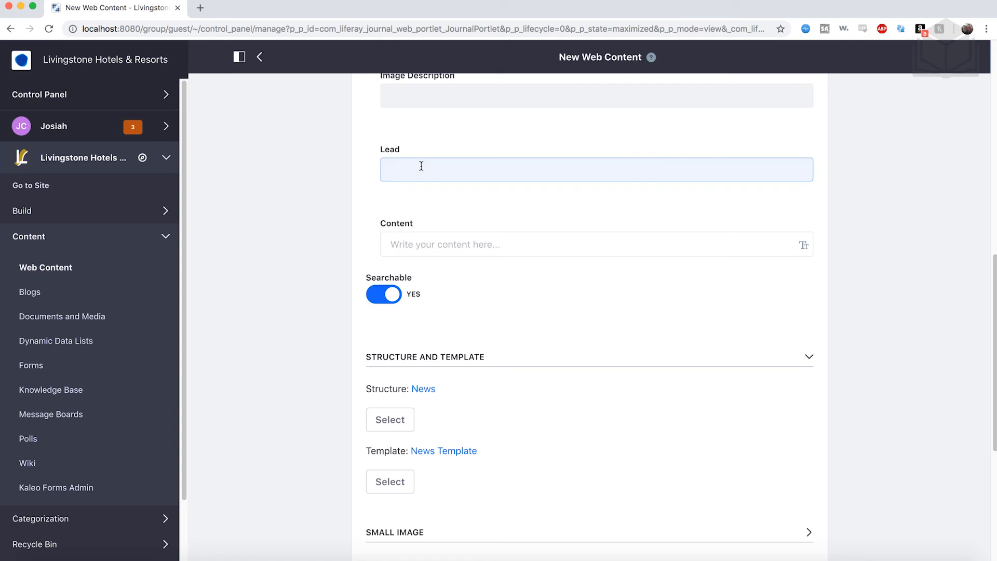
pyautogui.write('Dan Torrance is bringing some fresh ')
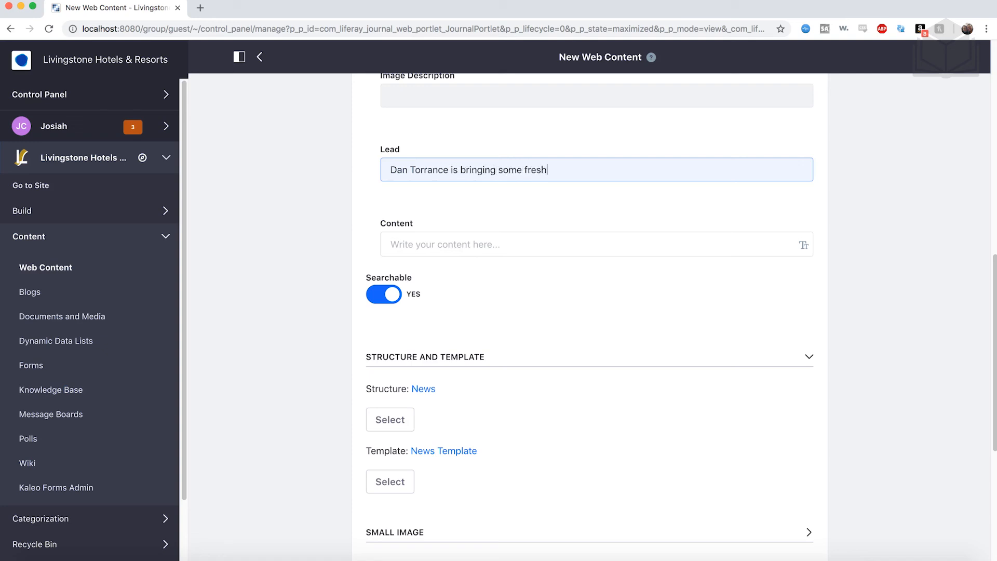
pyautogui.write('ideas to hotel management')
# Copy the entire text of news-text.txt from the 04-self-service-solutions folder in Finder into the article's Content field.
pyautogui.click(494, 241)
pyautogui.scroll(-1, 493, 242)
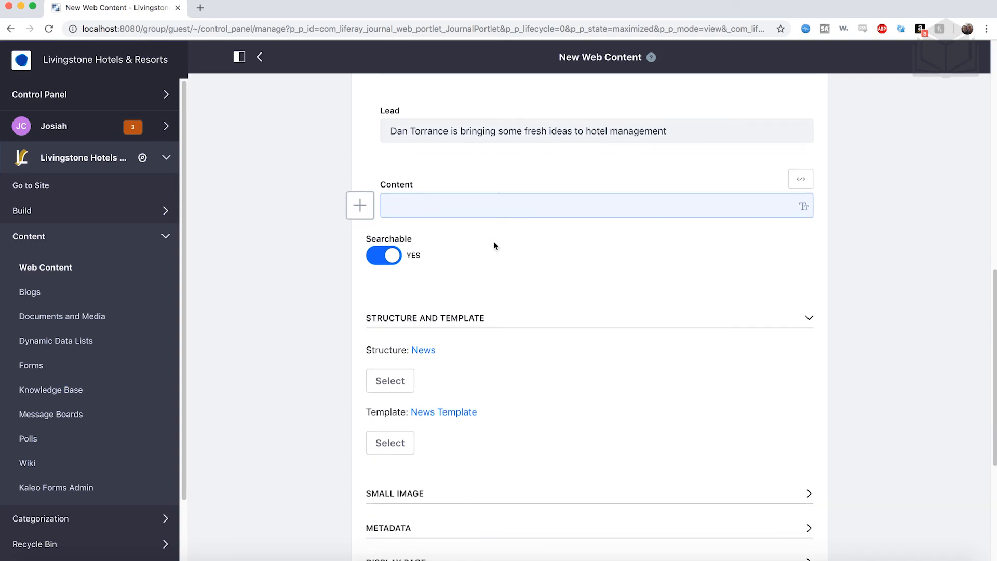
pyautogui.press('super+Tab')
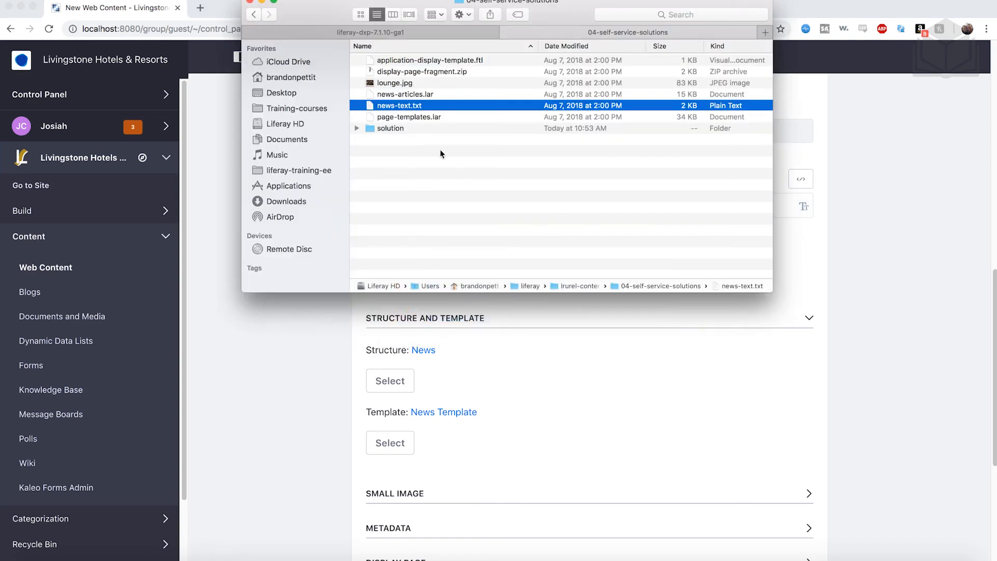
pyautogui.doubleClick(443, 105)
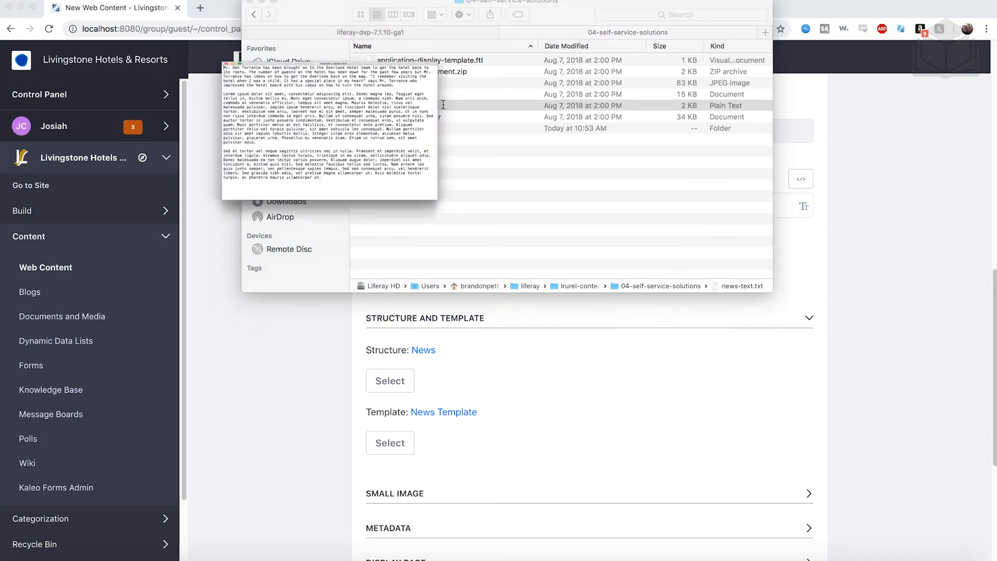
pyautogui.press('super+a')
pyautogui.press('super+c')
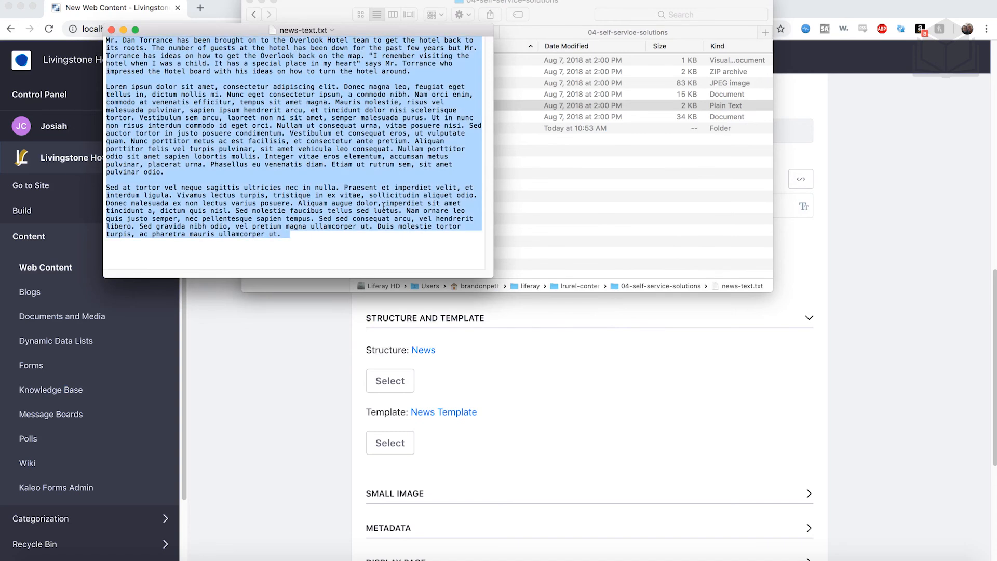
pyautogui.click(112, 31)
pyautogui.click(523, 359)
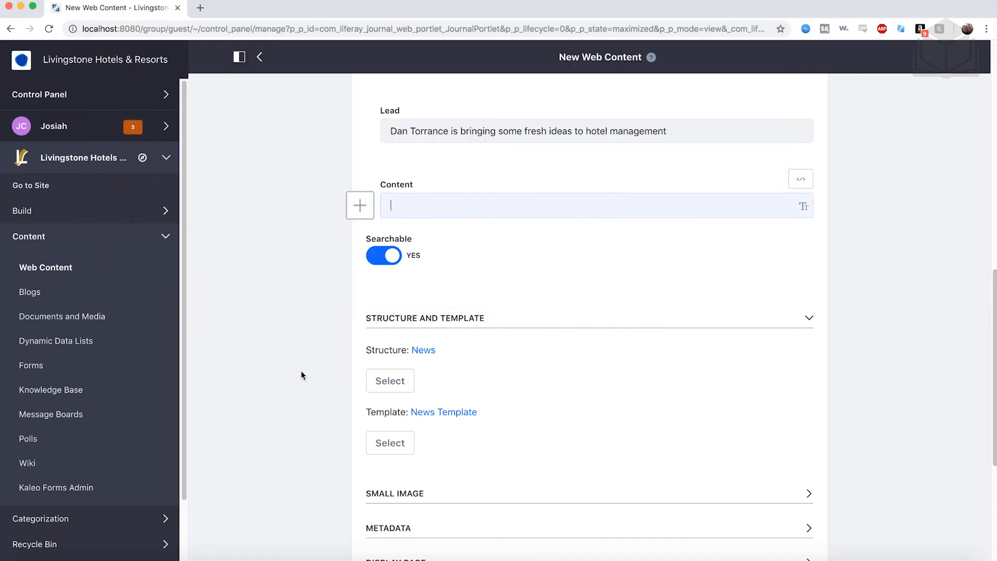
pyautogui.press('super+v')
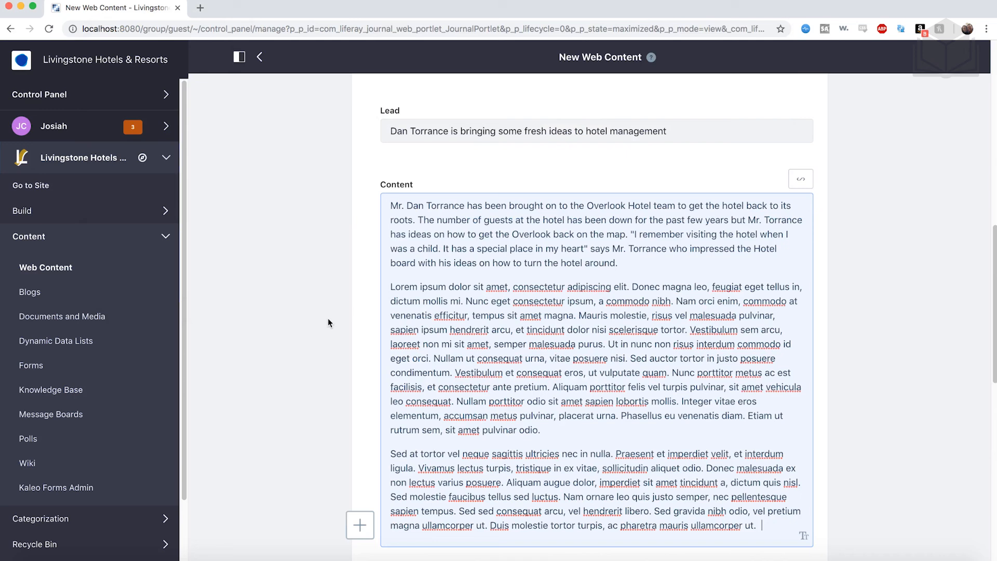
# Publish the completed News article.
pyautogui.scroll(-10, 329, 323)
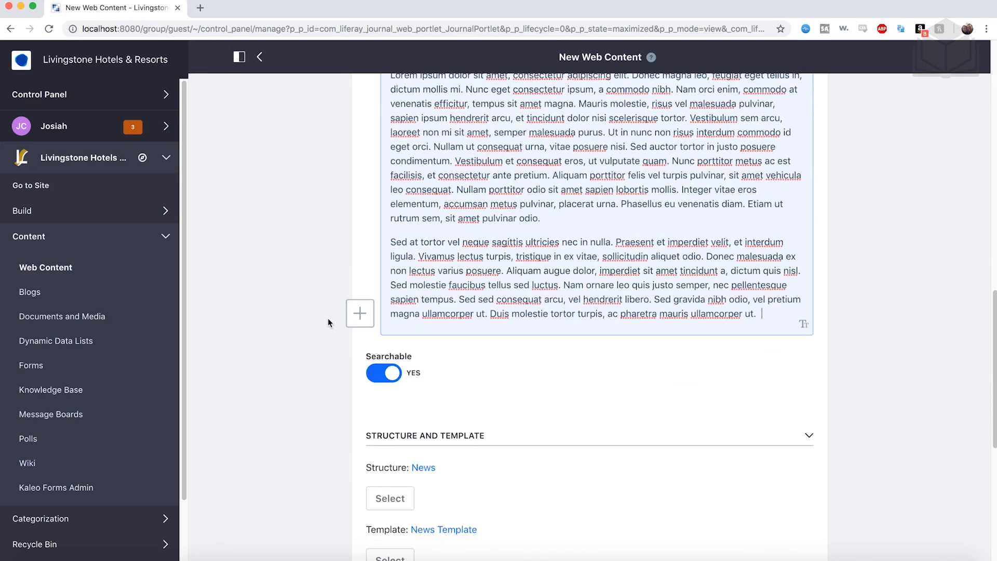
pyautogui.scroll(-1, 328, 323)
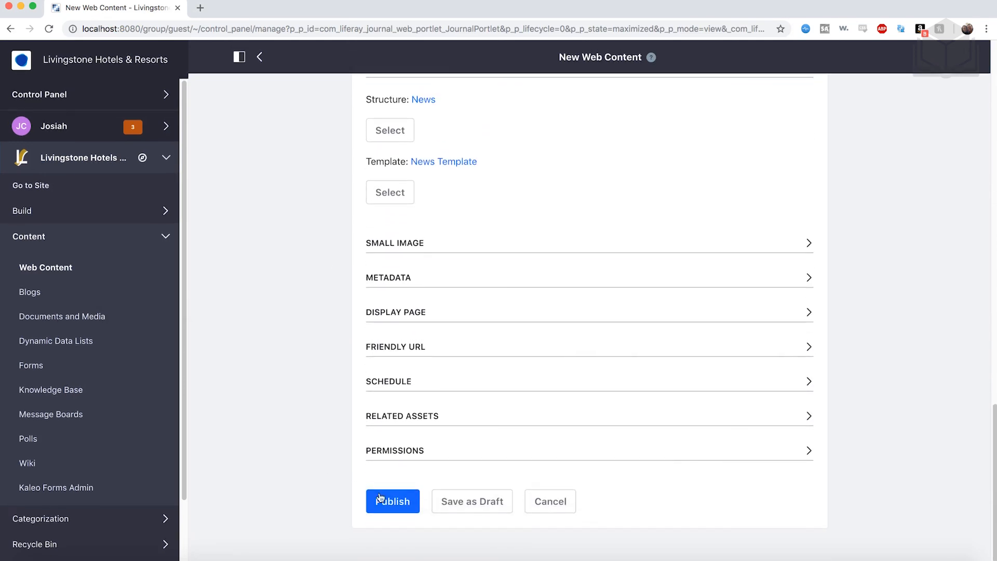
pyautogui.click(408, 506)
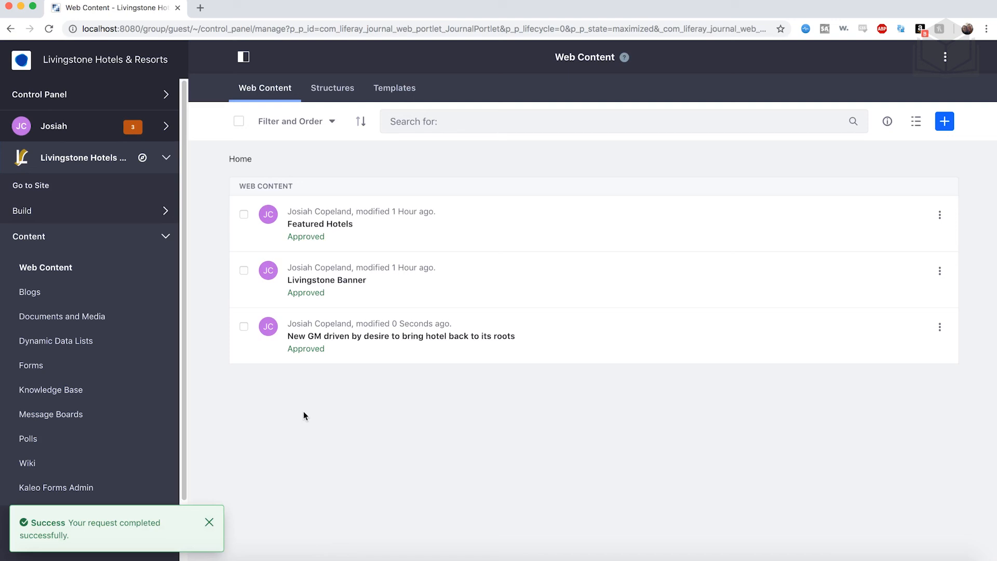
# Go to the site's News & Specials page and open the "New GM driven by desire to bring hotel back to its roots" article.
pyautogui.click(36, 185)
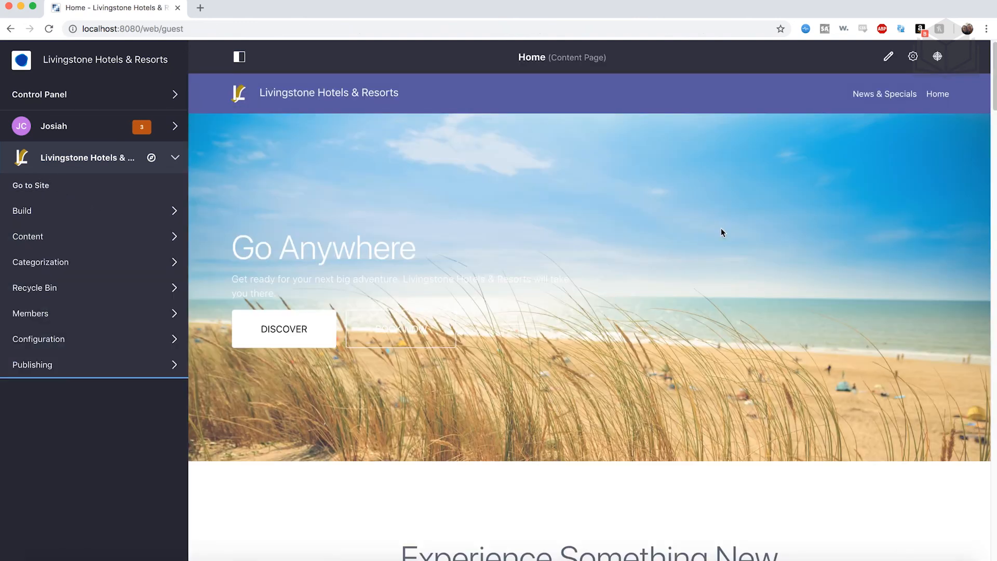
pyautogui.click(891, 99)
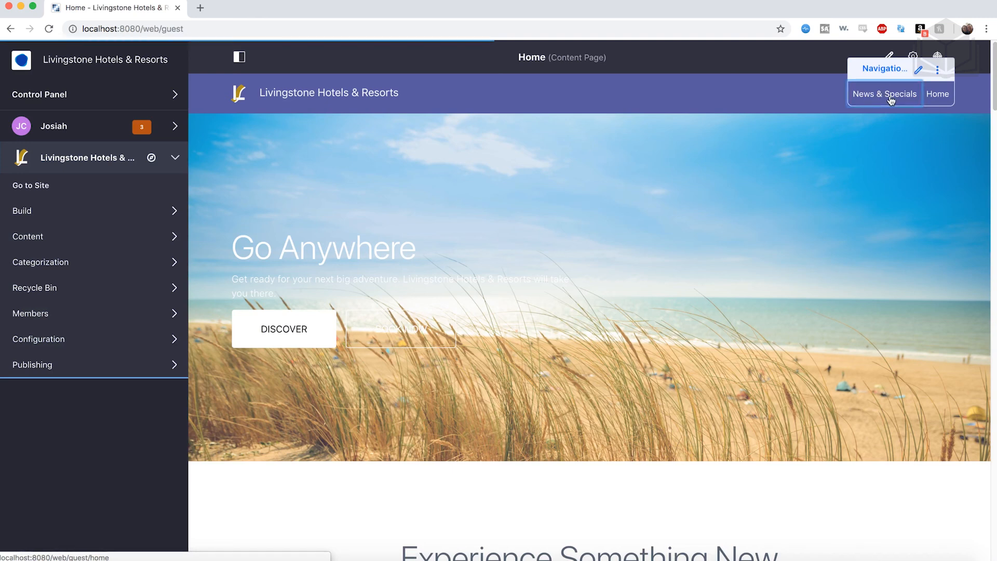
pyautogui.scroll(-4, 774, 185)
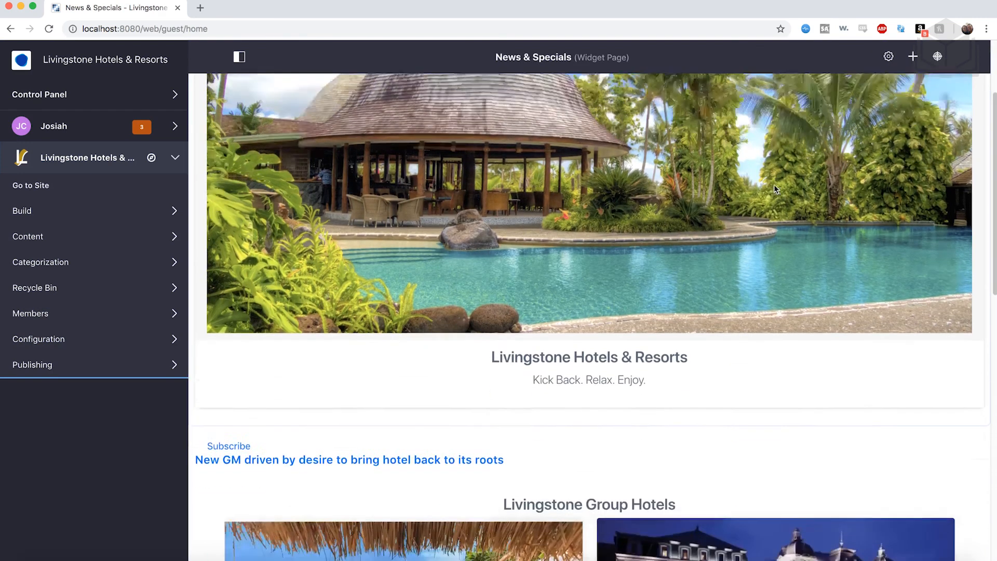
pyautogui.scroll(-2, 773, 185)
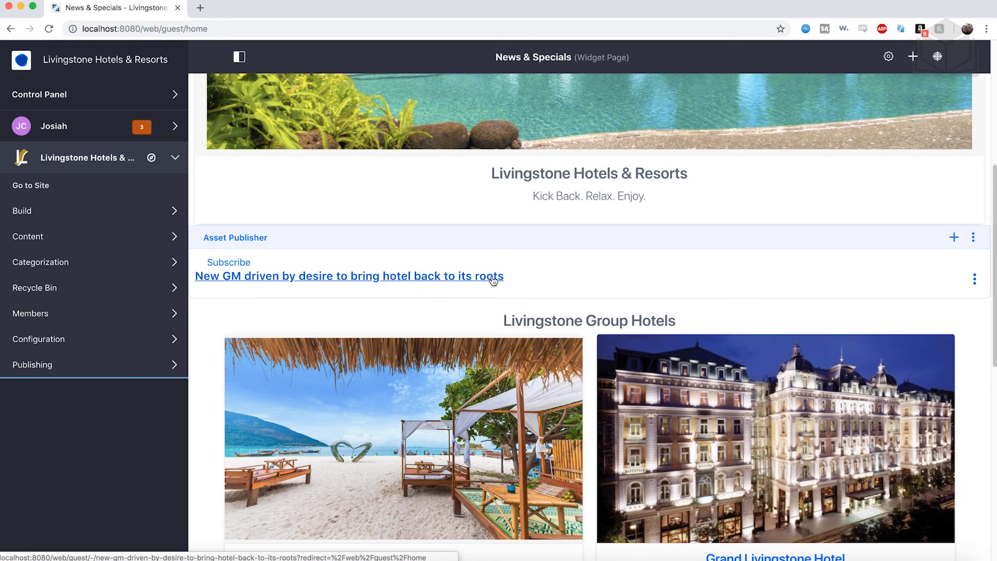
pyautogui.click(492, 278)
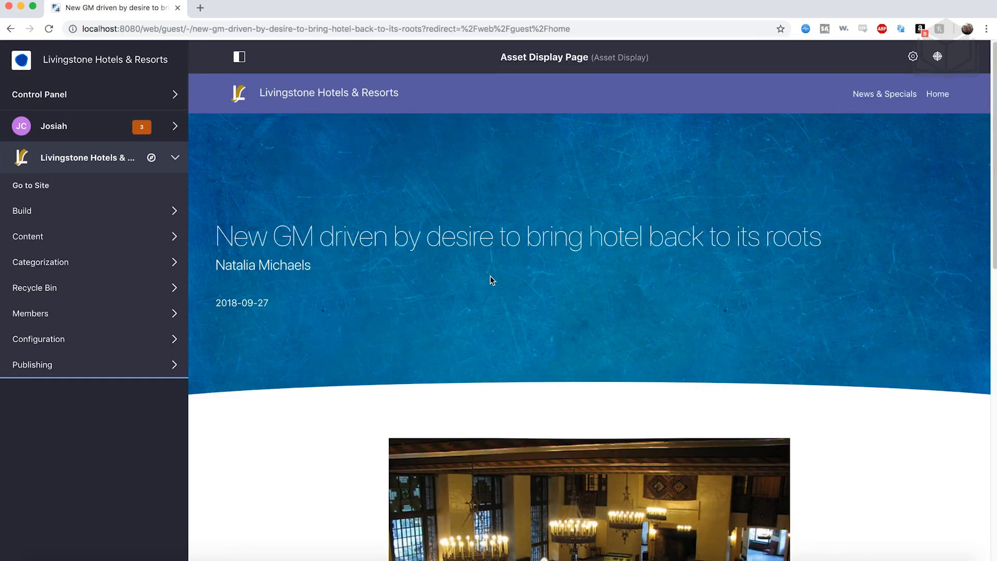
# Review the article's display page from the banner, byline and date through the story image, lead and body text.
pyautogui.scroll(-2, 794, 300)
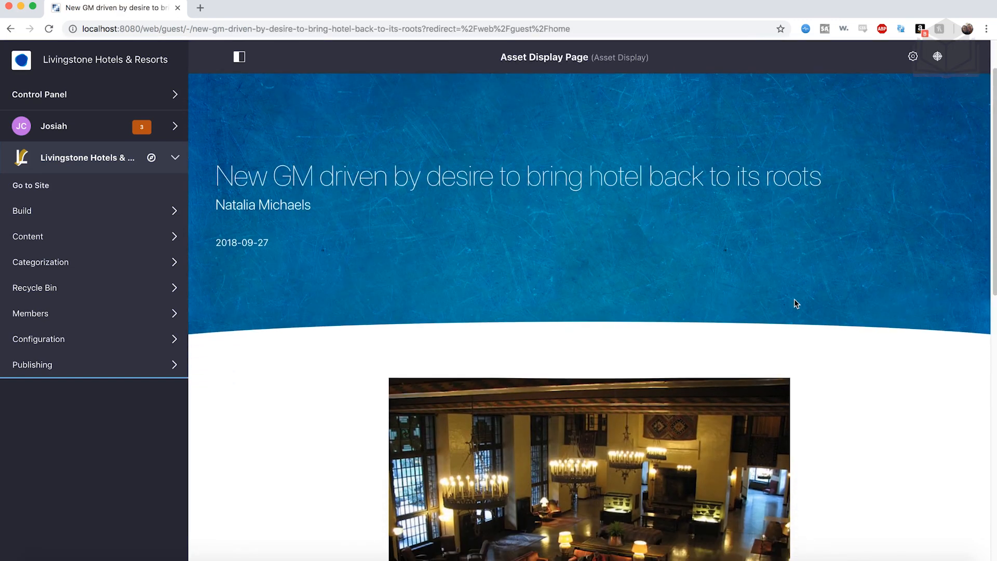
pyautogui.scroll(-1, 797, 212)
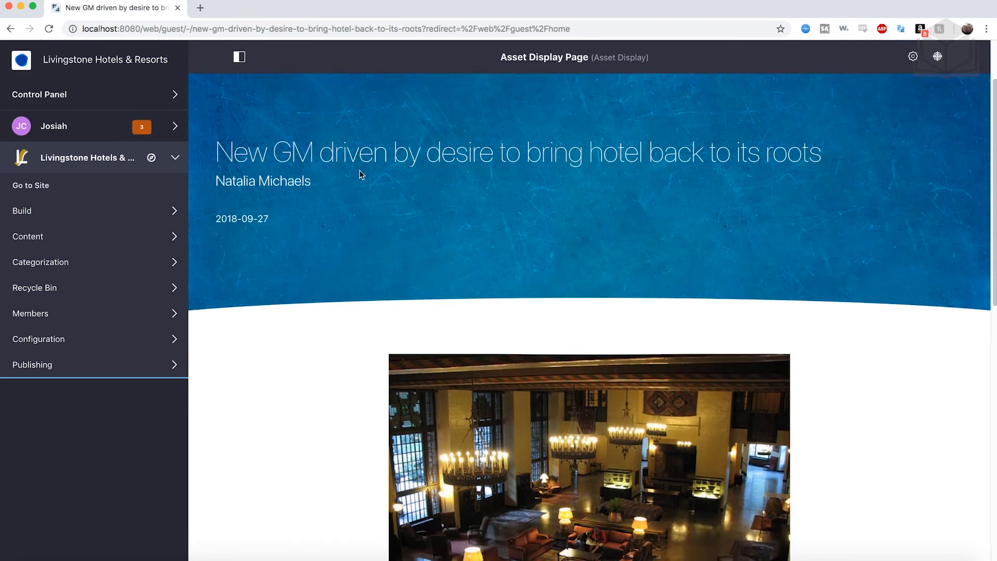
pyautogui.scroll(-5, 476, 235)
pyautogui.scroll(-4, 478, 237)
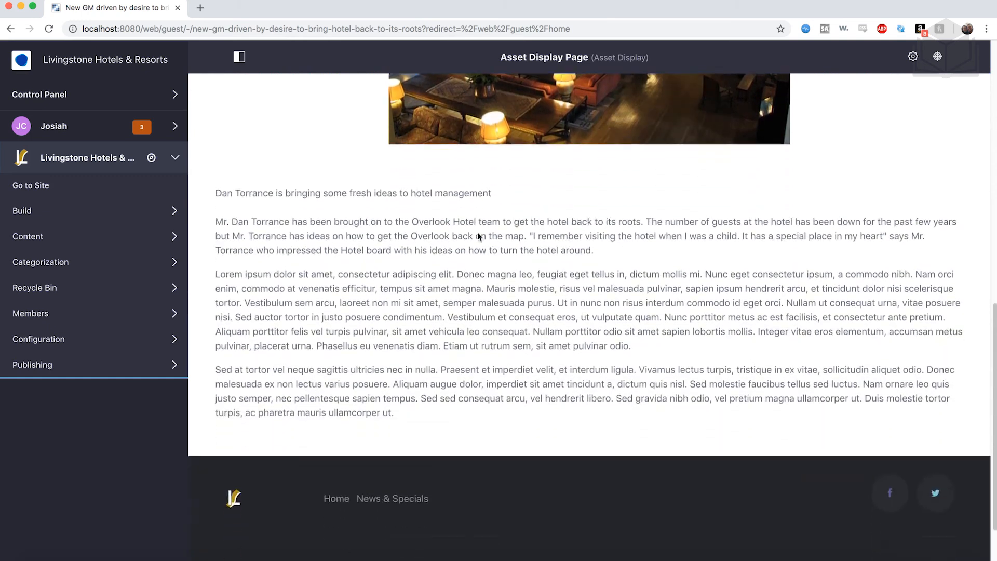
pyautogui.scroll(3, 643, 319)
pyautogui.scroll(9, 643, 319)
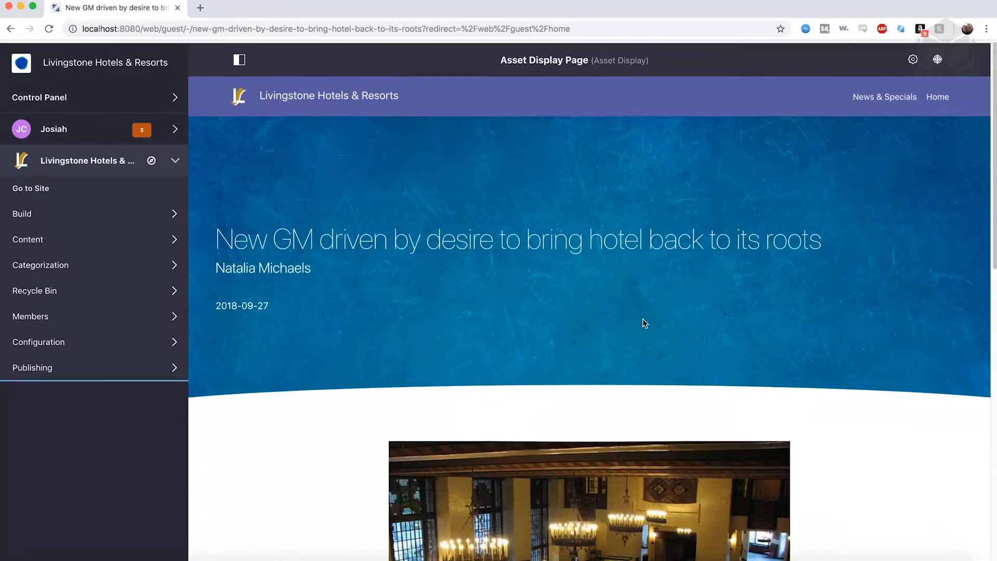